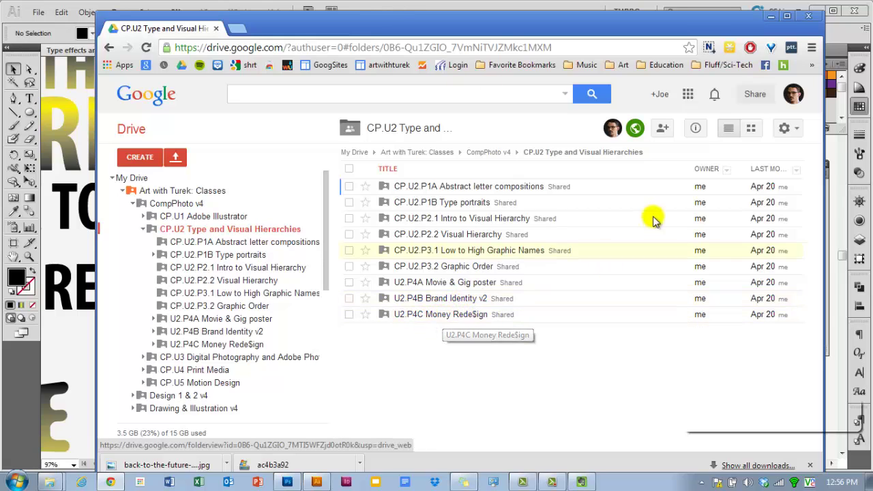
# Switch to Illustrator and convert the "BACK TO THE FUTURE" text on the artboard to outlines
pyautogui.click(770, 17)
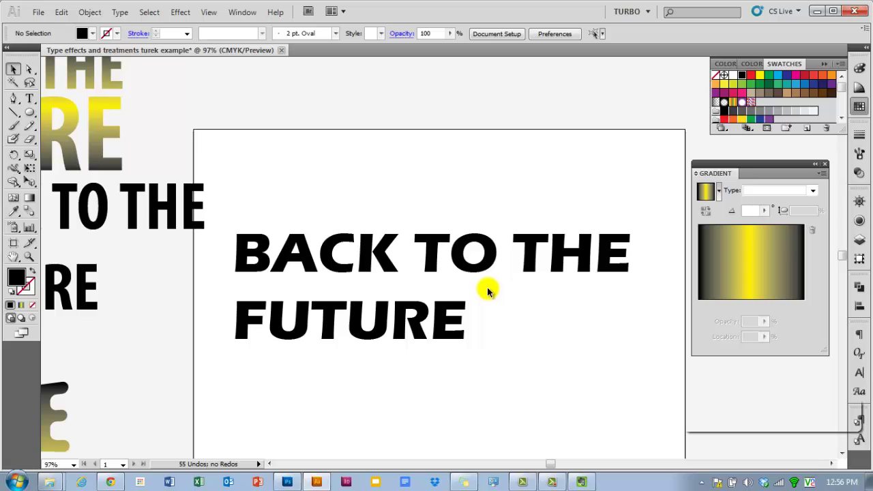
pyautogui.scroll(3, 486, 317)
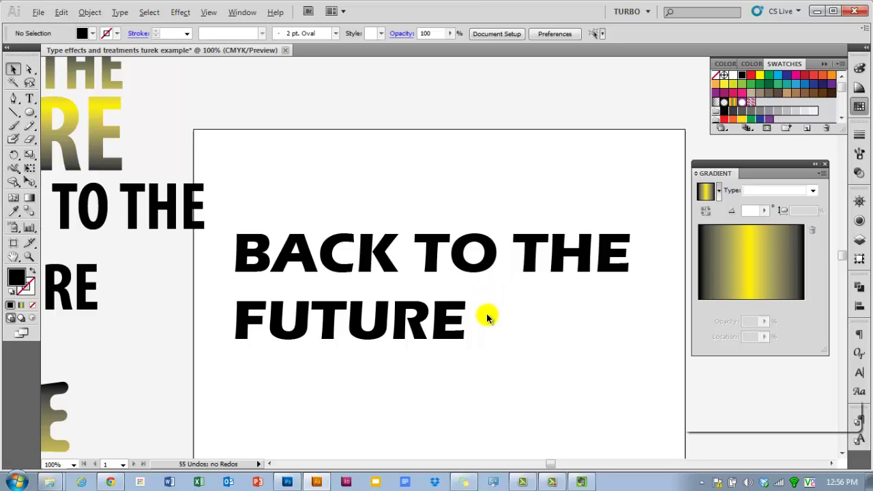
pyautogui.scroll(-1, 487, 317)
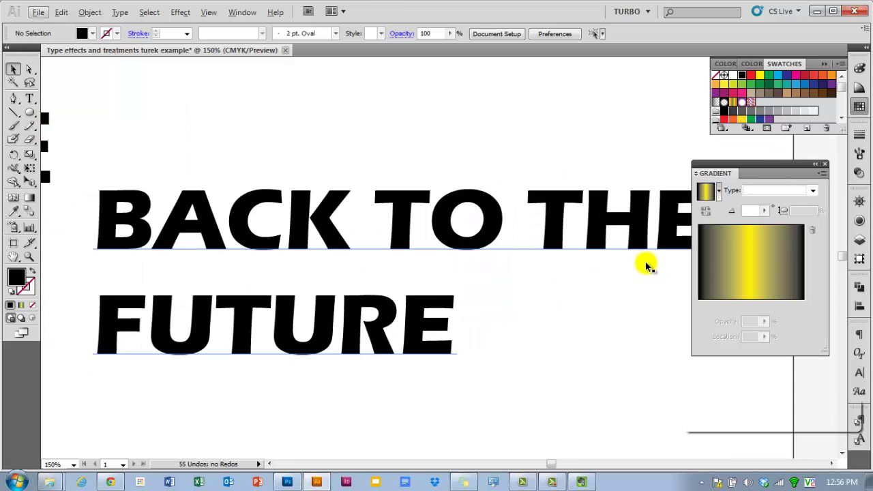
pyautogui.moveTo(753, 171); pyautogui.dragTo(795, 167)
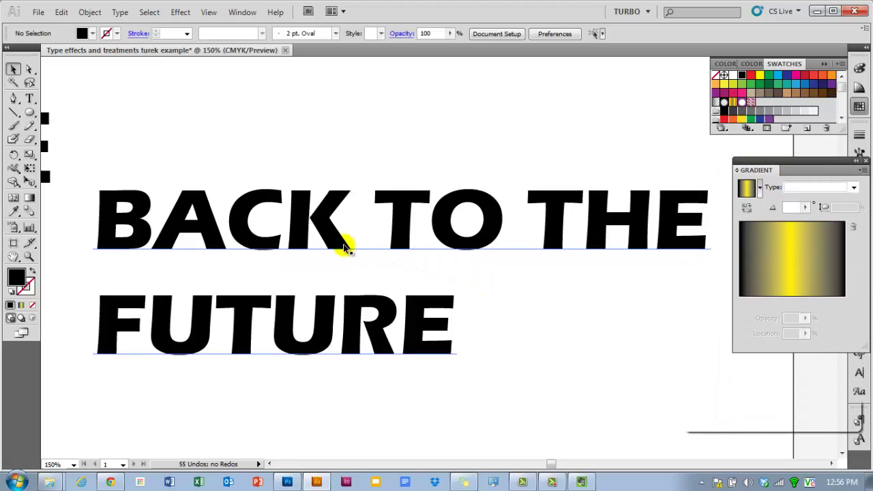
pyautogui.scroll(-1, 340, 243)
pyautogui.moveTo(335, 205); pyautogui.dragTo(325, 213)
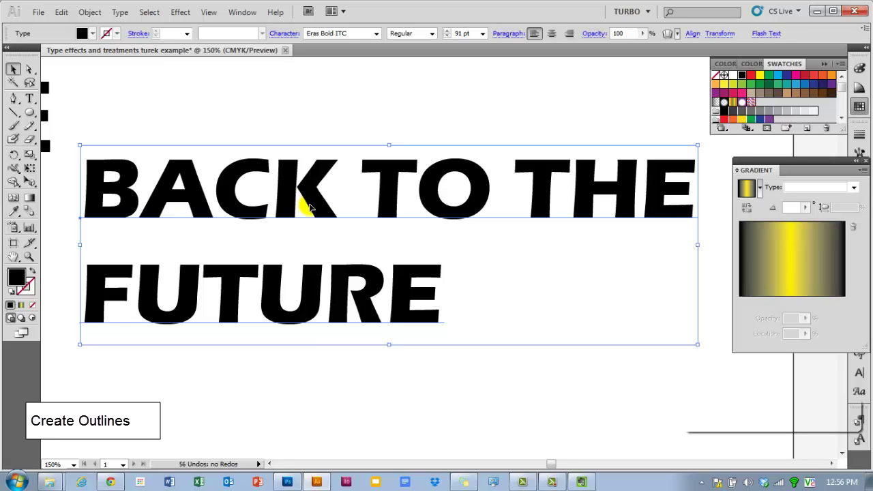
pyautogui.rightClick(311, 207)
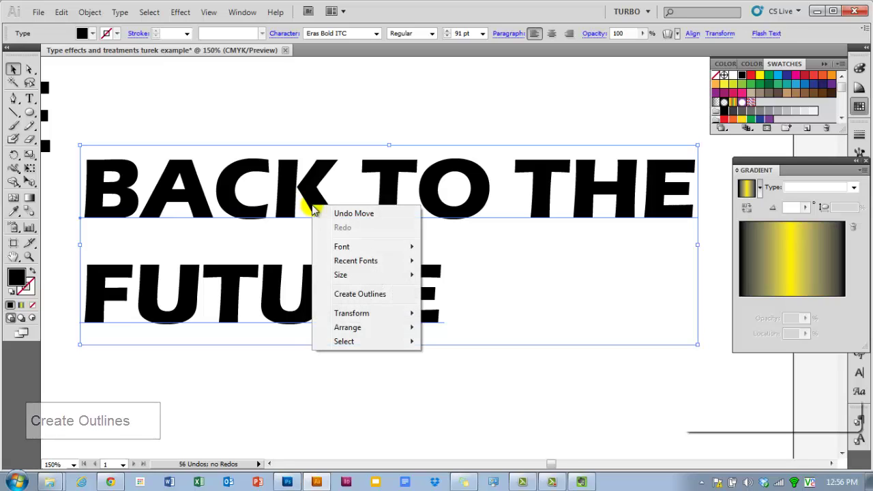
pyautogui.click(352, 298)
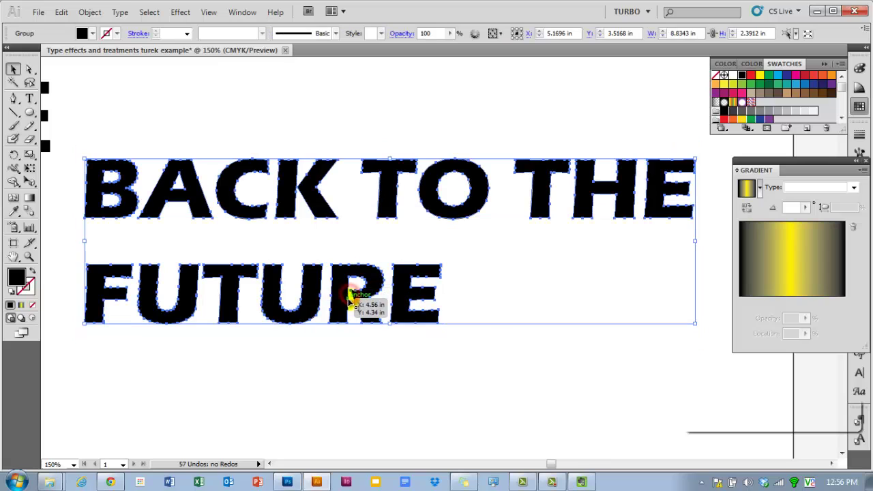
pyautogui.click(490, 319)
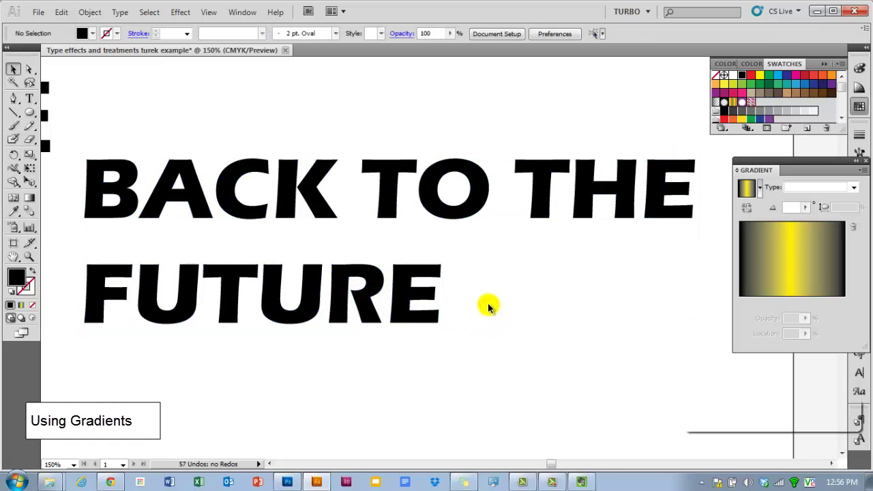
# Try filling the grouped letter outlines with the black-yellow-black linear gradient
pyautogui.click(405, 297)
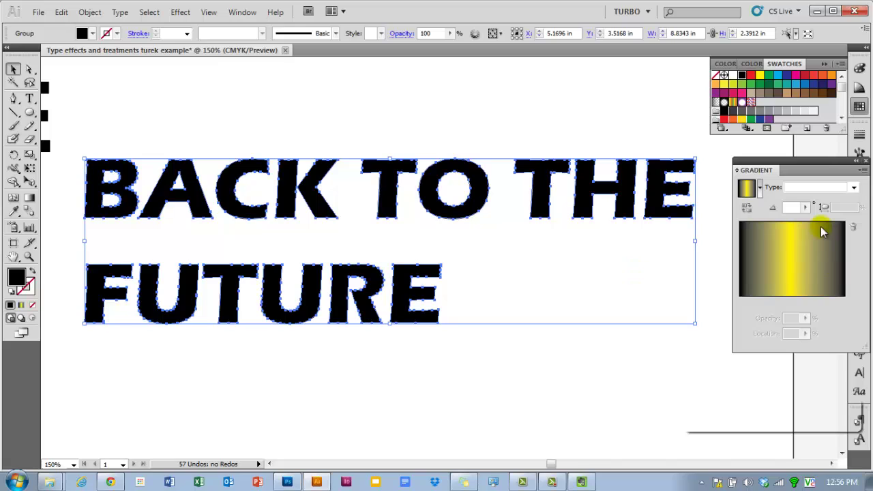
pyautogui.moveTo(815, 164); pyautogui.dragTo(754, 210)
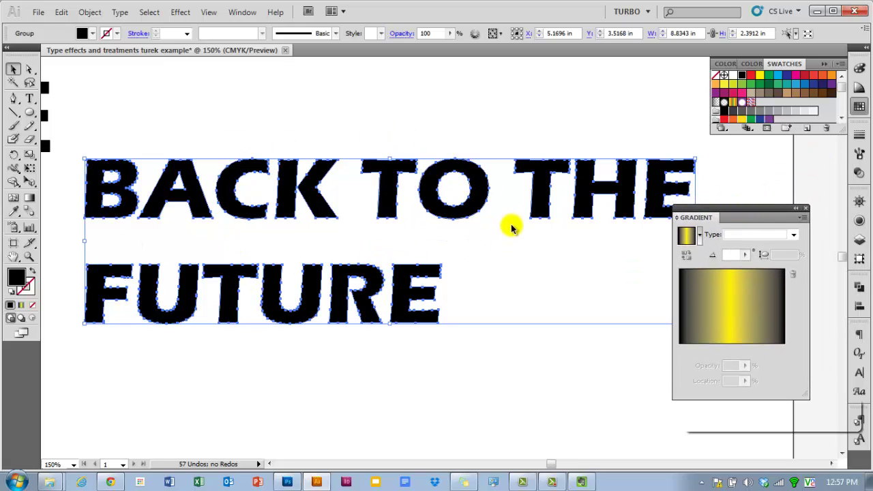
pyautogui.click(686, 235)
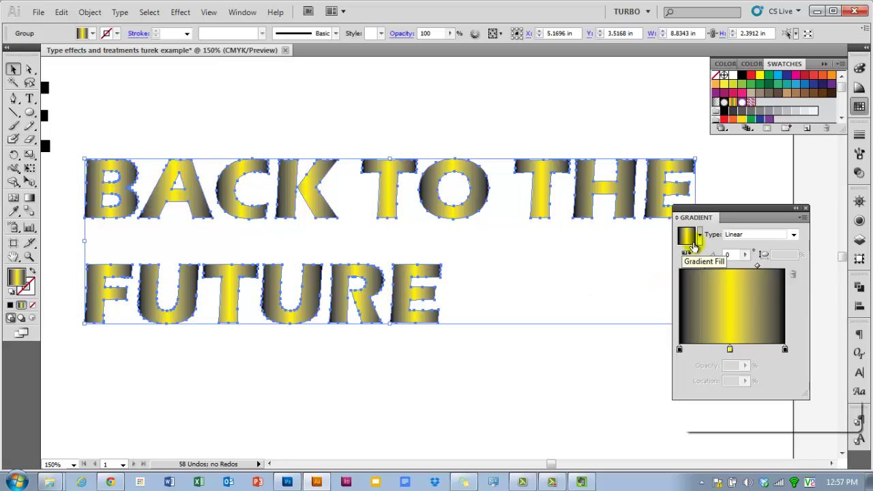
pyautogui.hotkey('ctrl', 'z')
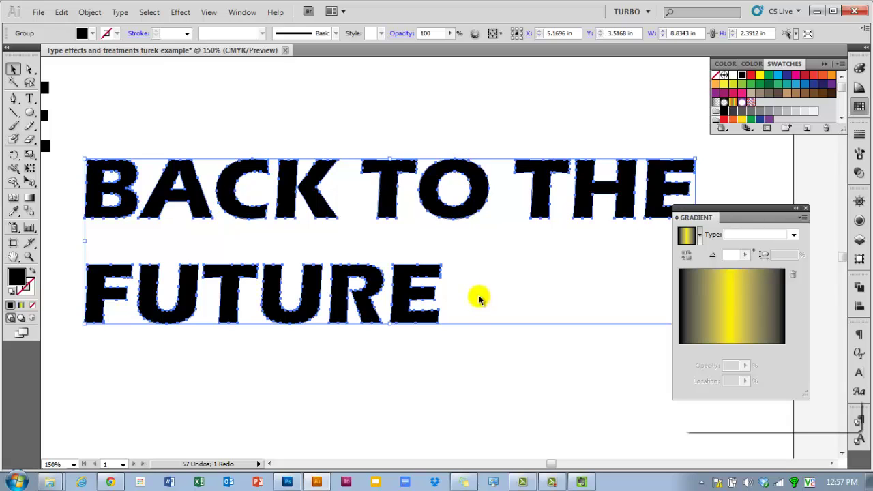
# Make the outlined letters a single compound path and fill it with the black-yellow-black linear gradient
pyautogui.click(88, 11)
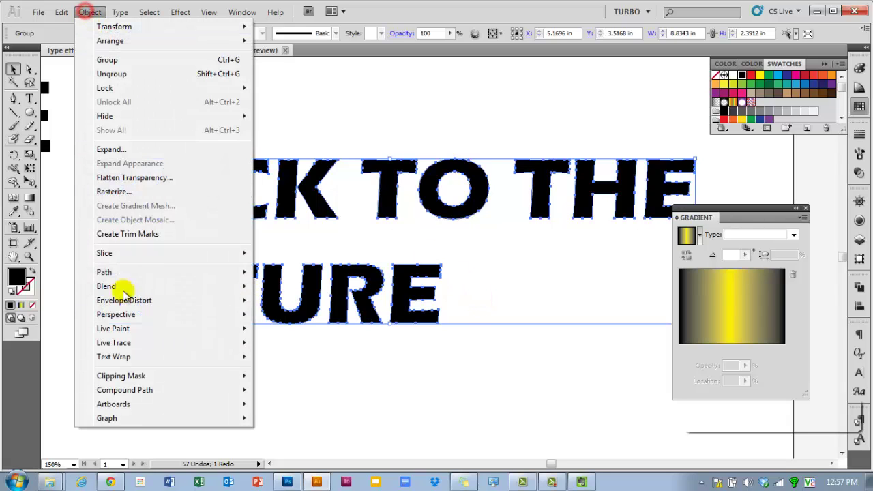
pyautogui.moveTo(245, 390)
pyautogui.click(300, 390)
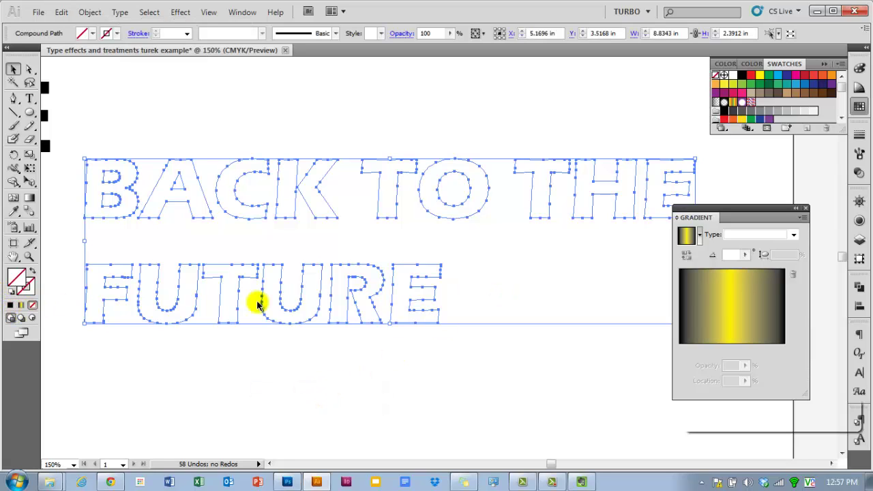
pyautogui.click(689, 239)
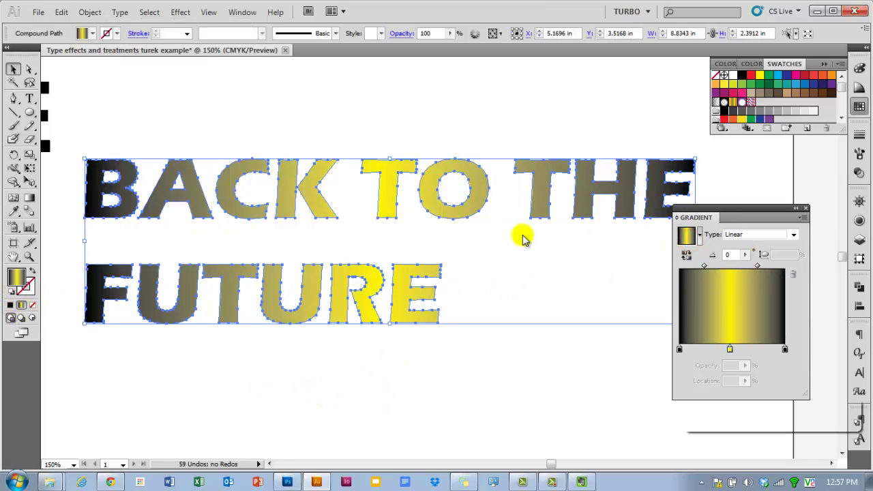
pyautogui.moveTo(717, 217); pyautogui.dragTo(744, 202)
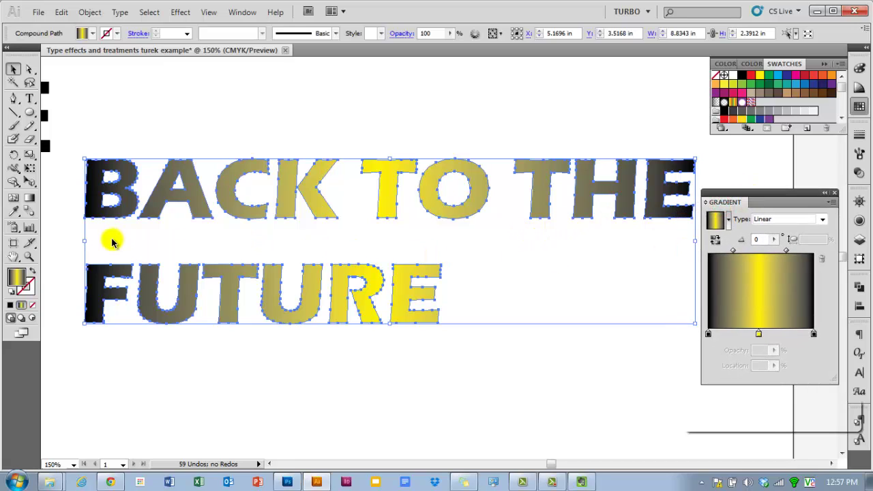
# Rotate the gradient on the lettering with the Gradient tool so it runs vertically downward, at about -91 degrees
pyautogui.click(30, 199)
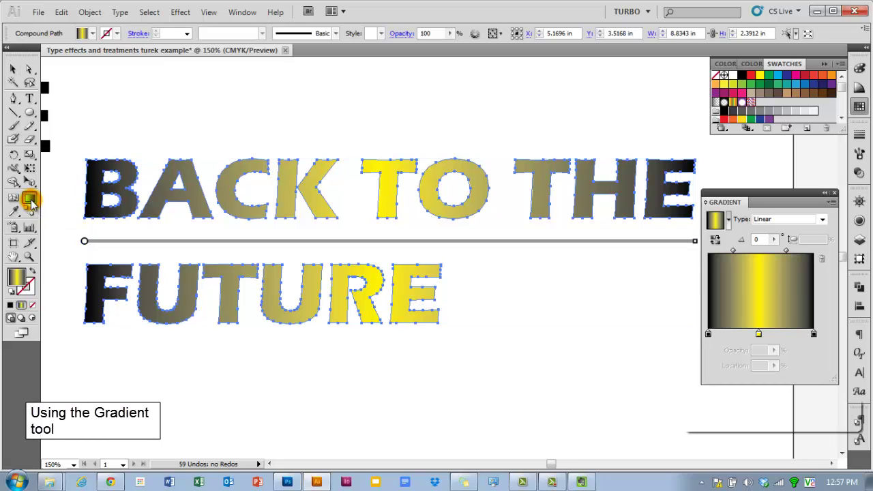
pyautogui.moveTo(392, 240)
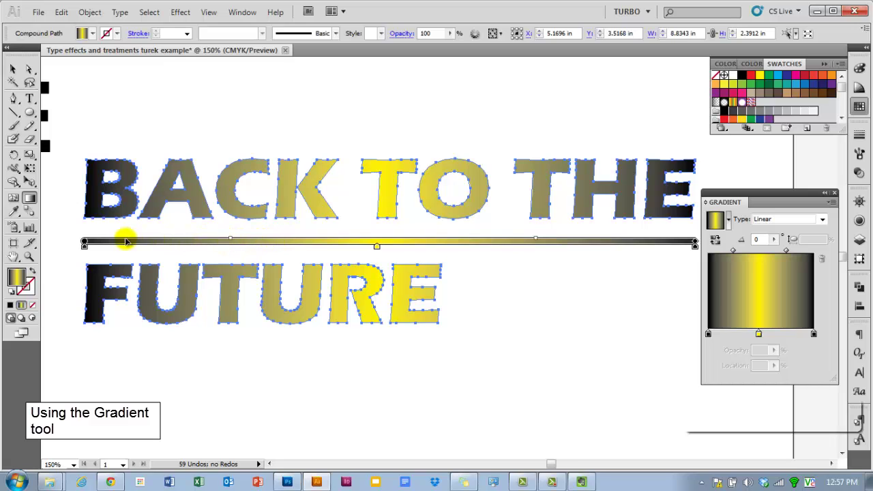
pyautogui.moveTo(230, 240)
pyautogui.mouseDown()
pyautogui.moveTo(272, 242)
pyautogui.moveTo(228, 243)
pyautogui.mouseUp()
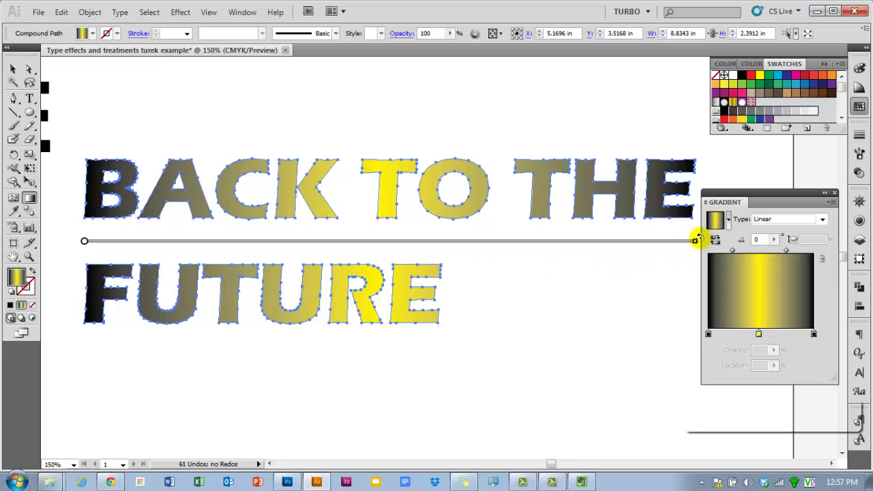
pyautogui.moveTo(698, 238)
pyautogui.mouseDown()
pyautogui.moveTo(691, 269)
pyautogui.moveTo(517, 366)
pyautogui.moveTo(315, 427)
pyautogui.moveTo(86, 420)
pyautogui.mouseUp()
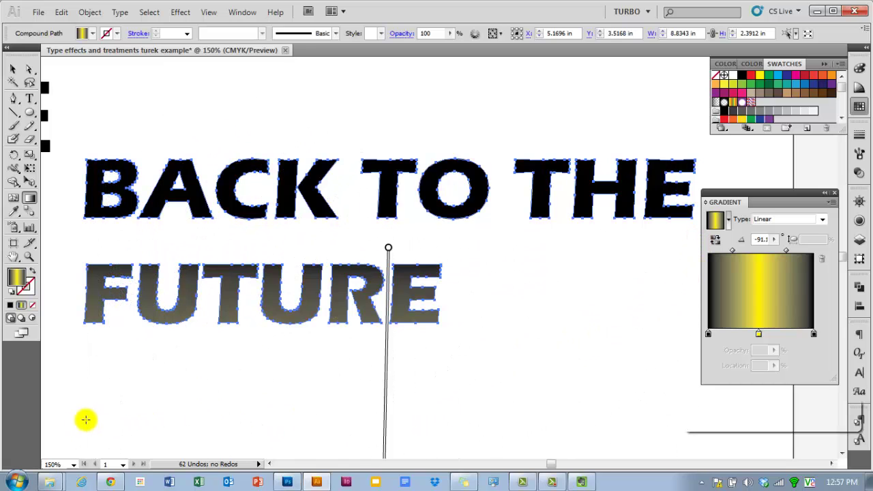
# Move the vertical gradient upward so its starting point sits above the "BACK TO THE" line
pyautogui.moveTo(384, 385)
pyautogui.mouseDown()
pyautogui.moveTo(394, 102)
pyautogui.moveTo(370, 294)
pyautogui.moveTo(386, 296)
pyautogui.mouseUp()
pyautogui.moveTo(386, 364)
pyautogui.mouseDown()
pyautogui.moveTo(384, 318)
pyautogui.moveTo(419, 129)
pyautogui.mouseUp()
pyautogui.scroll(1, 412, 116)
pyautogui.moveTo(399, 75)
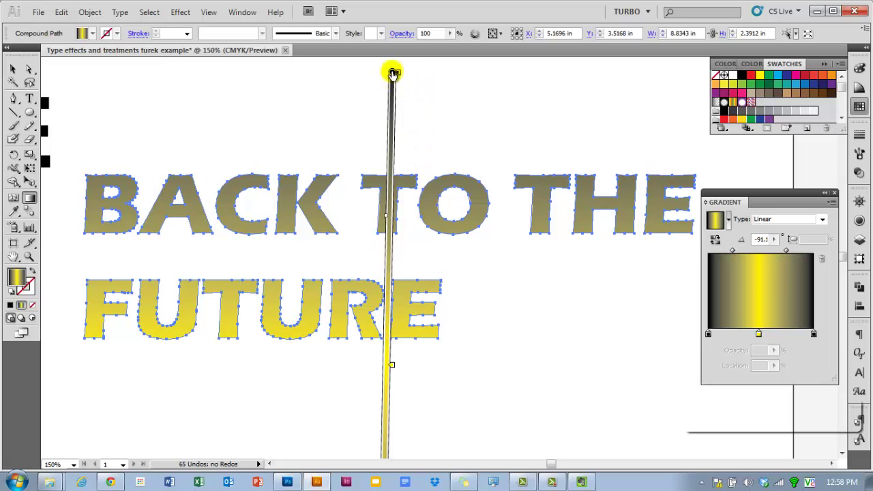
pyautogui.moveTo(393, 74)
pyautogui.mouseDown()
pyautogui.moveTo(366, 103)
pyautogui.moveTo(390, 107)
pyautogui.mouseUp()
# Shorten the gradient by pulling its far end up from below the artboard to the "FUTURE" line
pyautogui.scroll(-5, 402, 288)
pyautogui.scroll(-2, 401, 269)
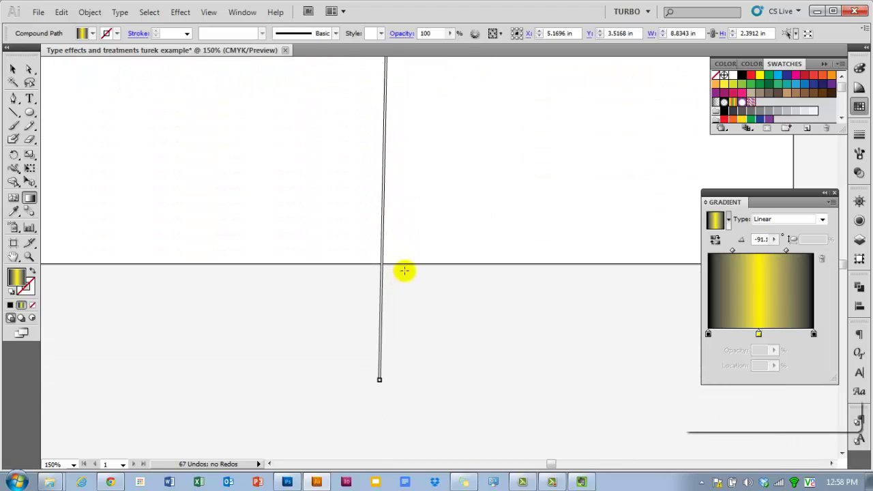
pyautogui.scroll(-2, 394, 258)
pyautogui.scroll(-1, 393, 258)
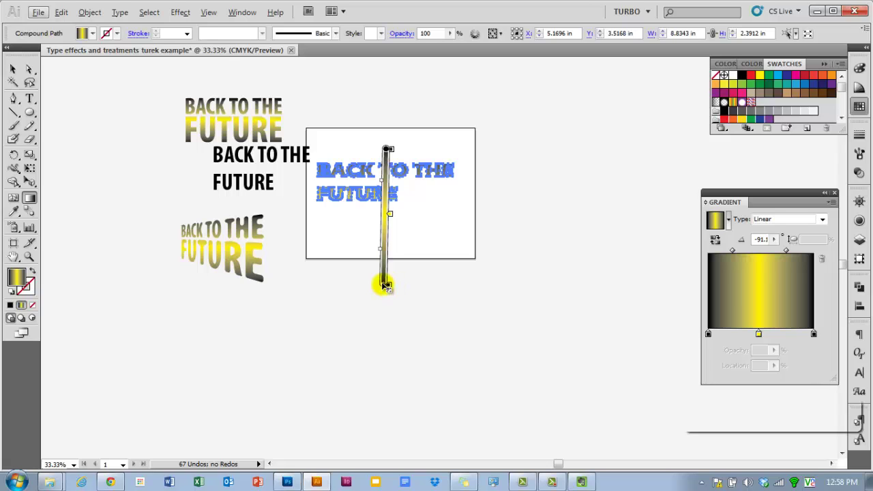
pyautogui.moveTo(386, 286); pyautogui.dragTo(386, 198)
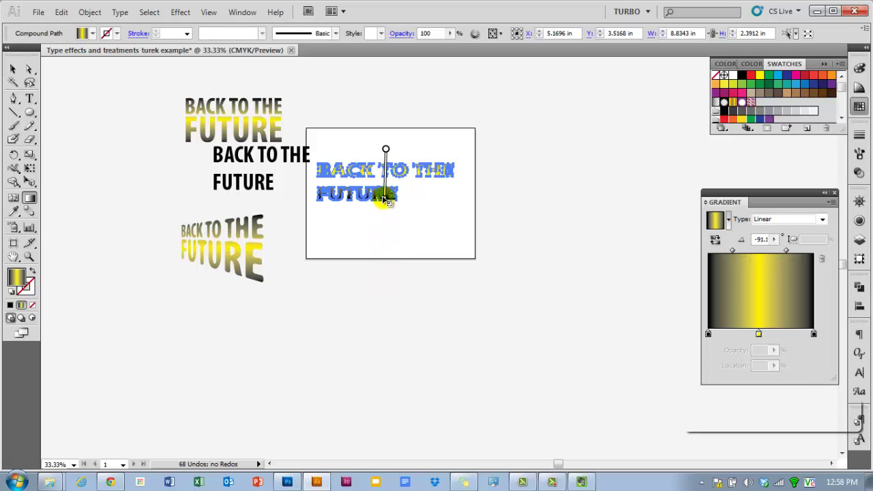
# Reposition and trim the gradient to span from just above "BACK TO THE" to just below "FUTURE", at about -89 degrees
pyautogui.scroll(4, 387, 188)
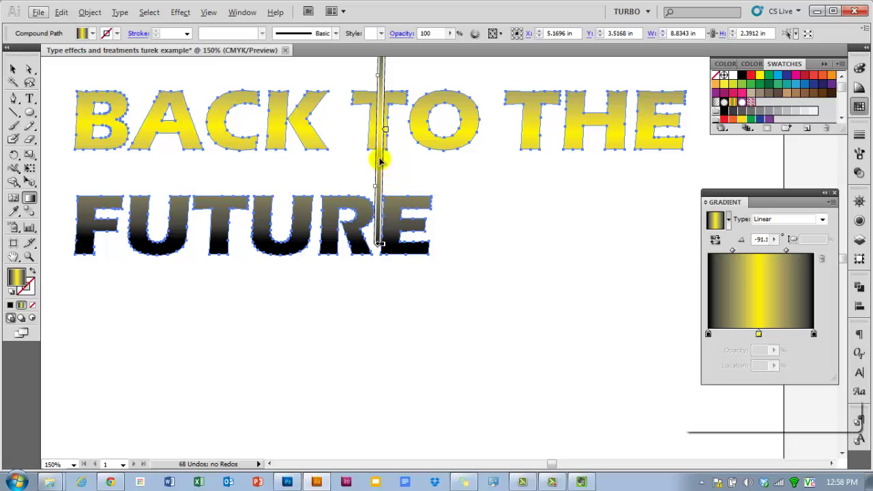
pyautogui.moveTo(379, 161); pyautogui.dragTo(377, 215)
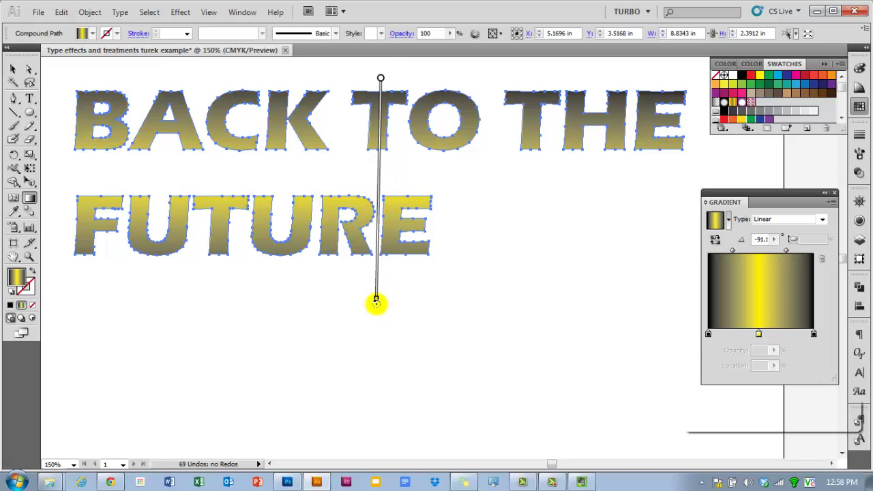
pyautogui.moveTo(376, 300)
pyautogui.mouseDown()
pyautogui.moveTo(375, 264)
pyautogui.moveTo(389, 262)
pyautogui.moveTo(381, 259)
pyautogui.mouseUp()
pyautogui.moveTo(378, 77); pyautogui.dragTo(375, 83)
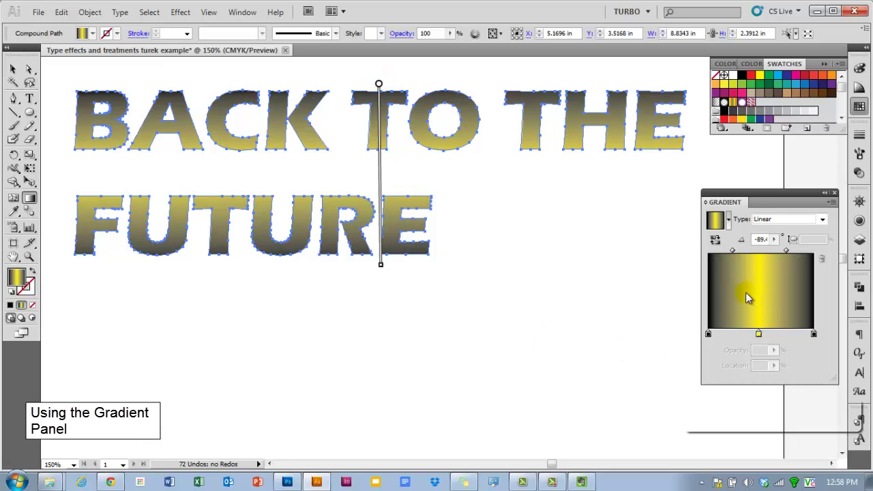
# Change the end color stop of the lettering's gradient to red
pyautogui.moveTo(760, 193); pyautogui.dragTo(725, 185)
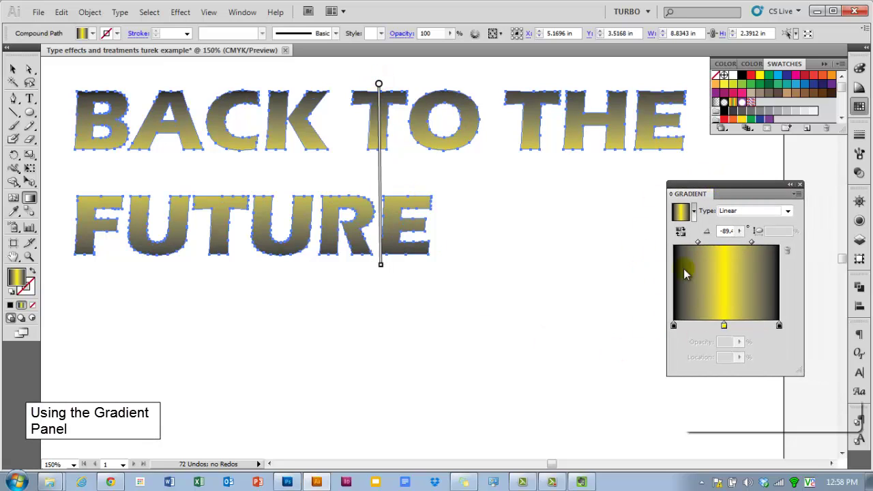
pyautogui.click(240, 12)
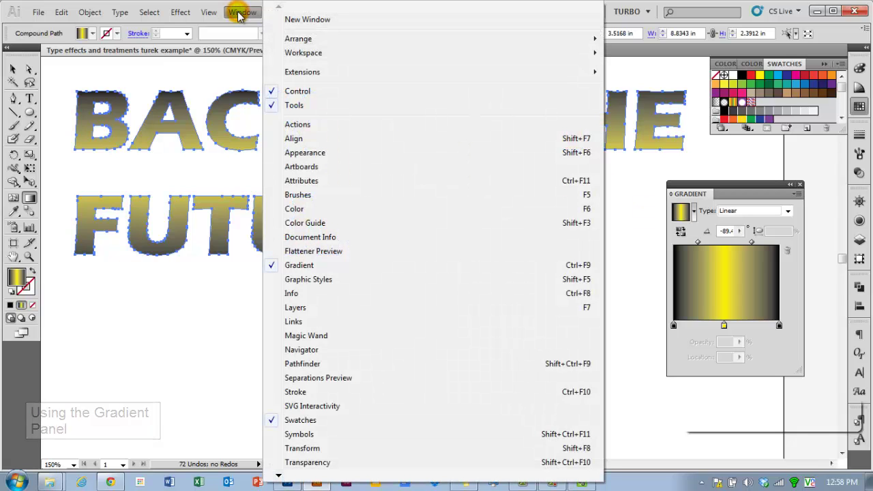
pyautogui.click(239, 13)
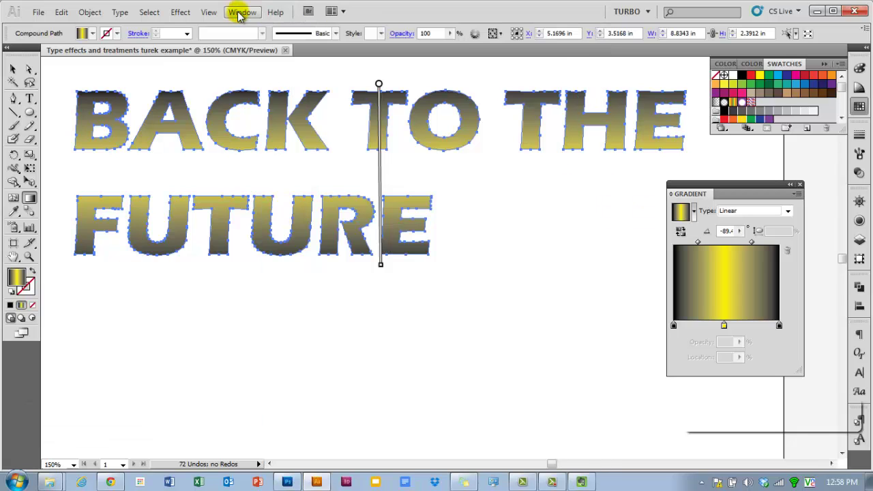
pyautogui.doubleClick(779, 326)
pyautogui.click(746, 353)
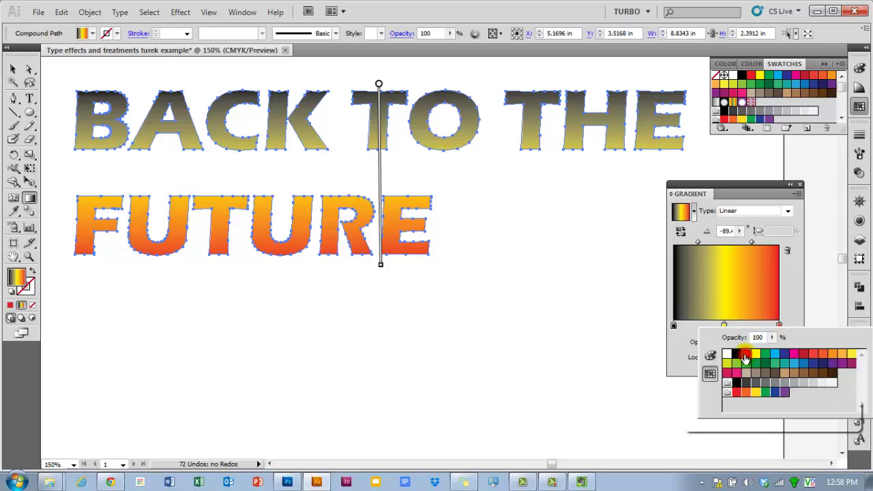
# Change the gradient's starting color stop at location 0% to red
pyautogui.click(673, 327)
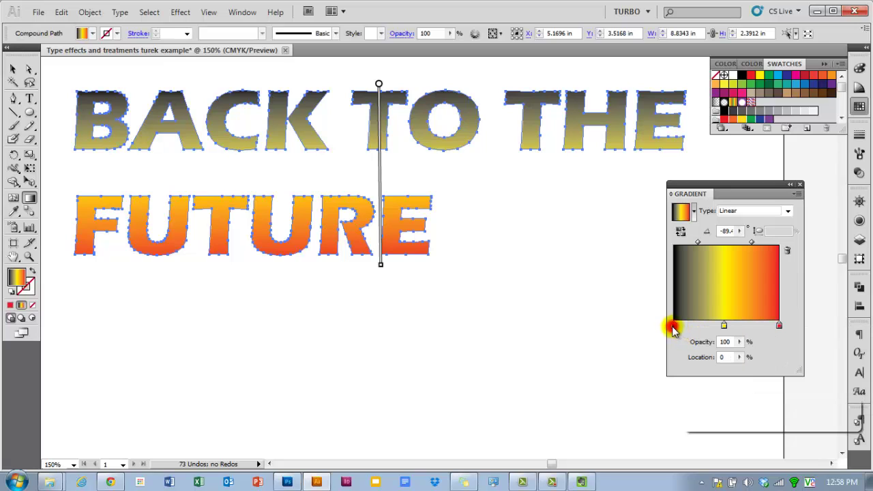
pyautogui.doubleClick(673, 327)
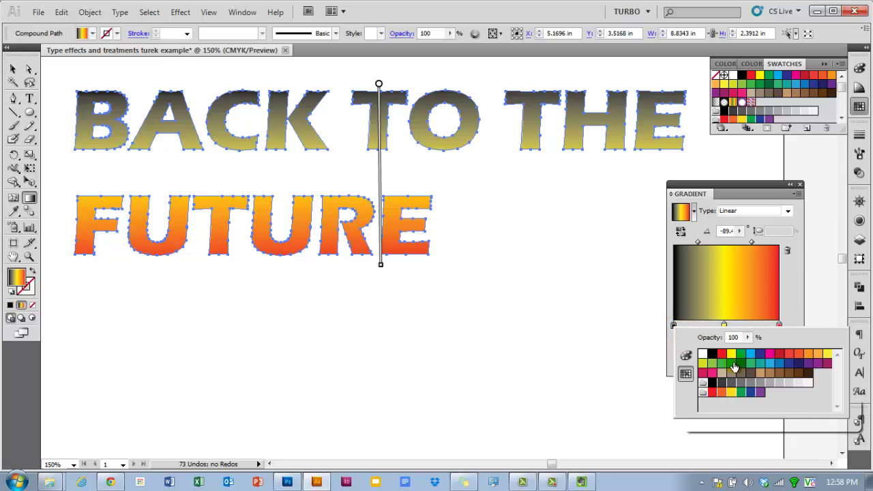
pyautogui.click(722, 354)
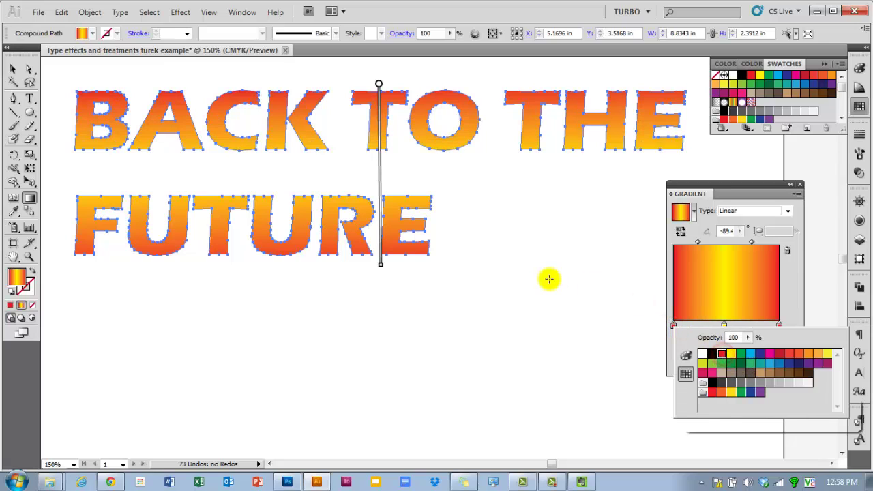
pyautogui.click(791, 287)
pyautogui.scroll(3, 538, 254)
pyautogui.moveTo(382, 205)
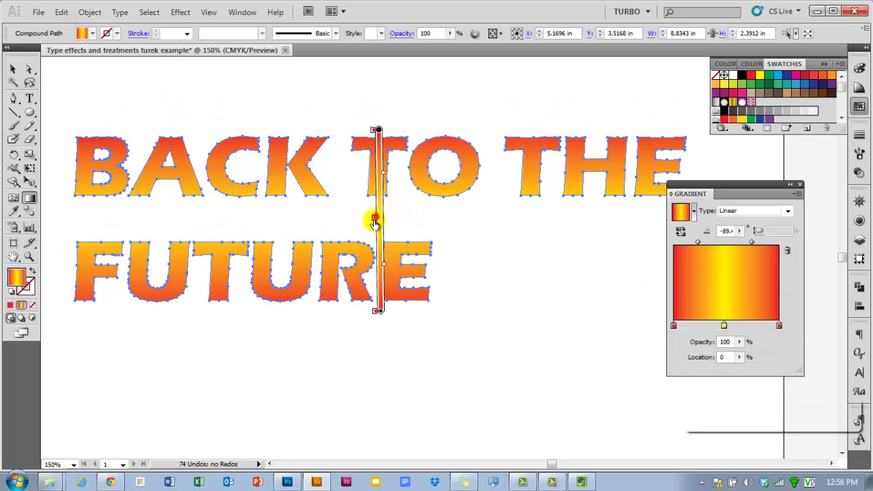
# Shift the yellow middle color stop of the lettering's gradient and settle it at about 49%
pyautogui.moveTo(373, 224); pyautogui.dragTo(371, 177)
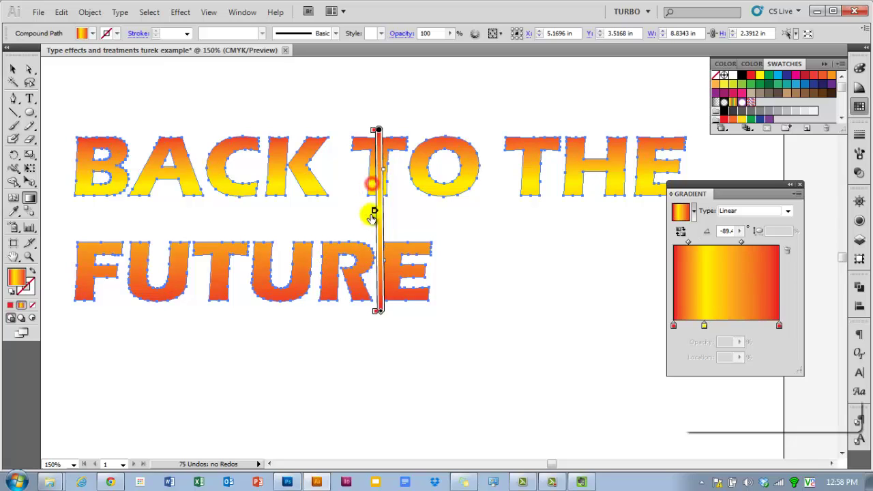
pyautogui.moveTo(371, 217); pyautogui.dragTo(372, 217)
pyautogui.moveTo(724, 330); pyautogui.dragTo(727, 330)
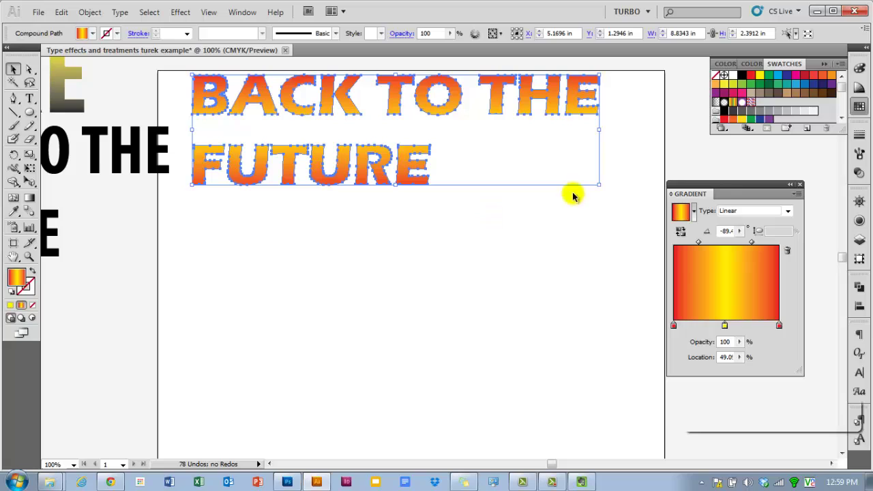
# Display the two-point perspective grid over the artboard with the Perspective Grid tool
pyautogui.moveTo(724, 188); pyautogui.dragTo(761, 167)
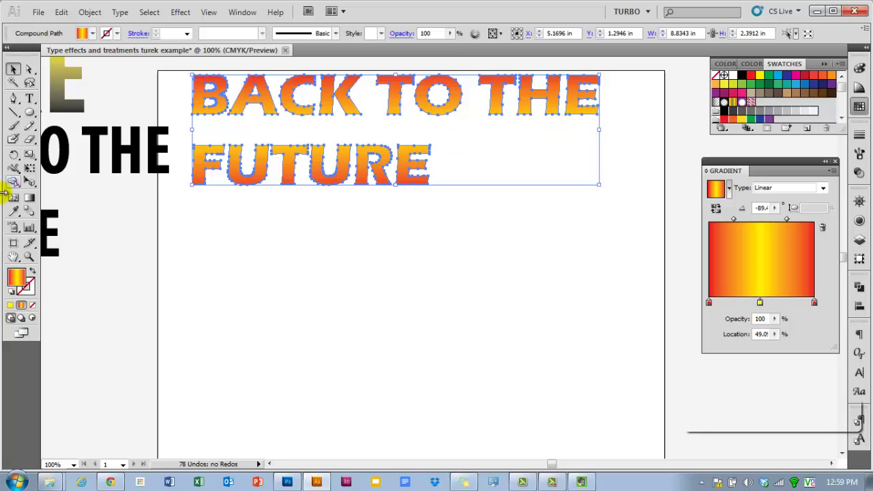
pyautogui.click(31, 185)
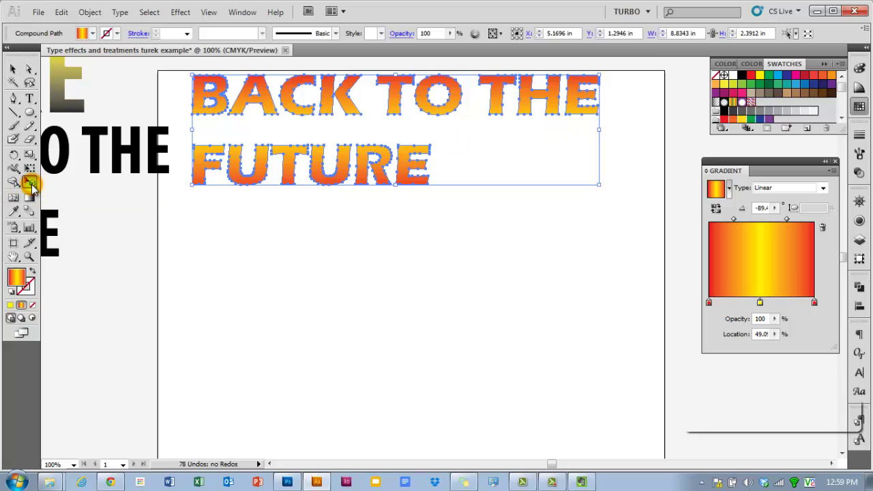
pyautogui.moveTo(31, 185); pyautogui.dragTo(63, 189)
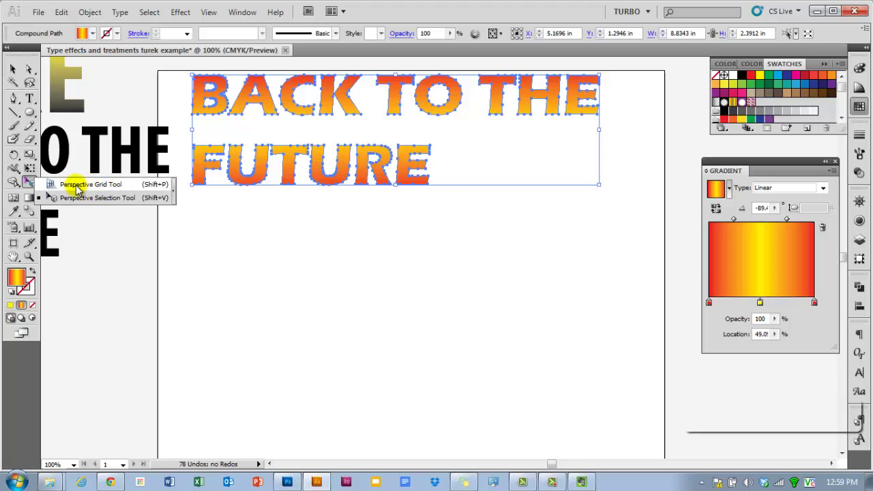
pyautogui.click(85, 185)
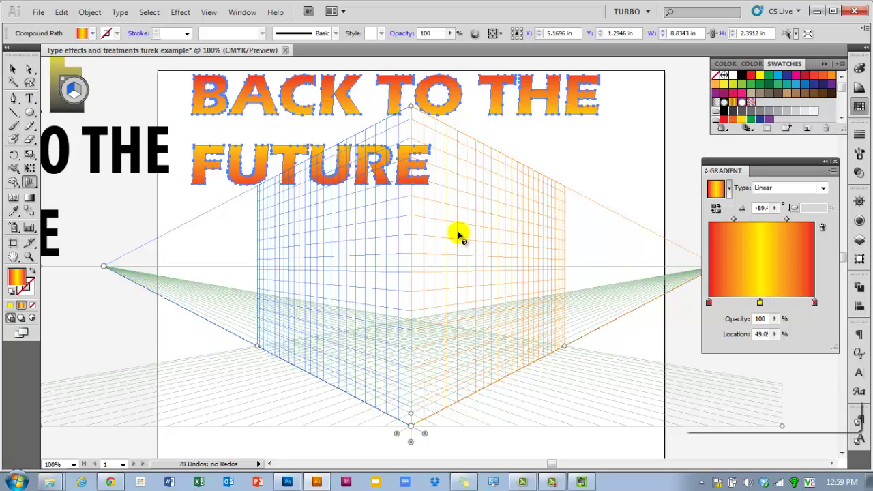
# Nudge the left vanishing point of the perspective grid slightly outward along the horizon
pyautogui.scroll(-1, 458, 234)
pyautogui.moveTo(425, 406)
pyautogui.mouseDown()
pyautogui.moveTo(517, 401)
pyautogui.moveTo(379, 404)
pyautogui.moveTo(421, 406)
pyautogui.moveTo(424, 399)
pyautogui.mouseUp()
pyautogui.scroll(1, 418, 369)
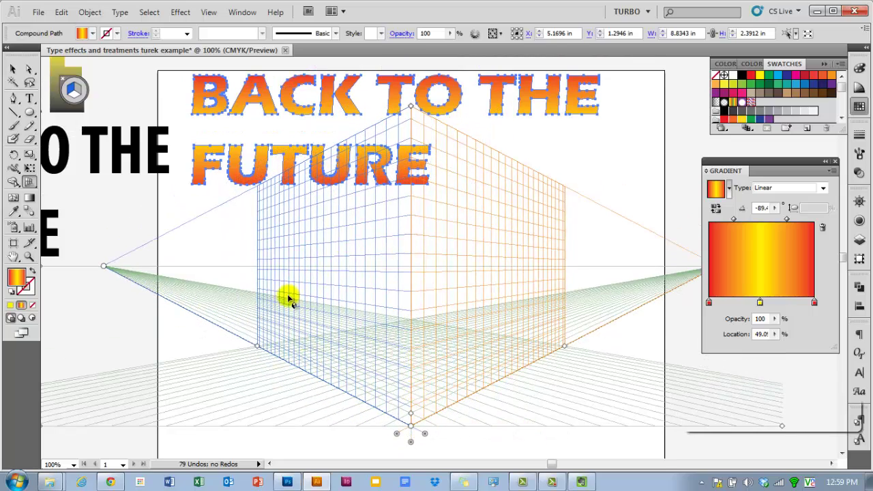
pyautogui.scroll(-1, 403, 310)
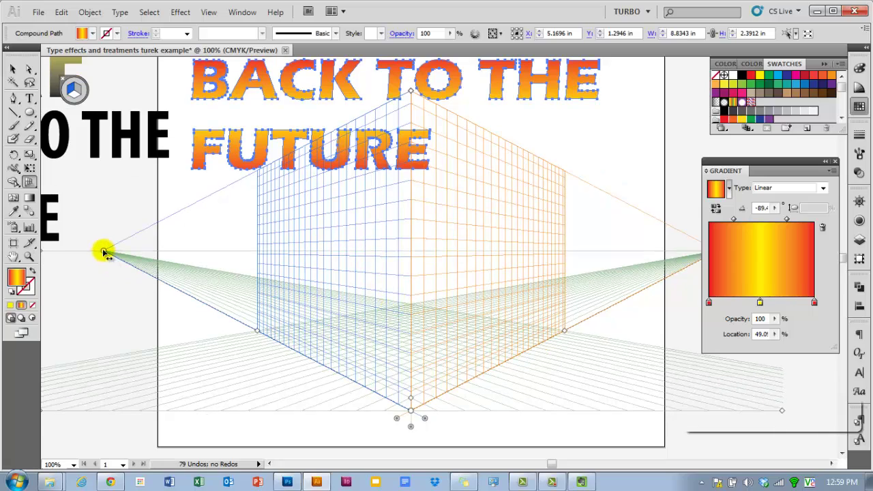
pyautogui.moveTo(103, 254)
pyautogui.mouseDown()
pyautogui.moveTo(180, 252)
pyautogui.moveTo(101, 251)
pyautogui.mouseUp()
pyautogui.scroll(1, 382, 287)
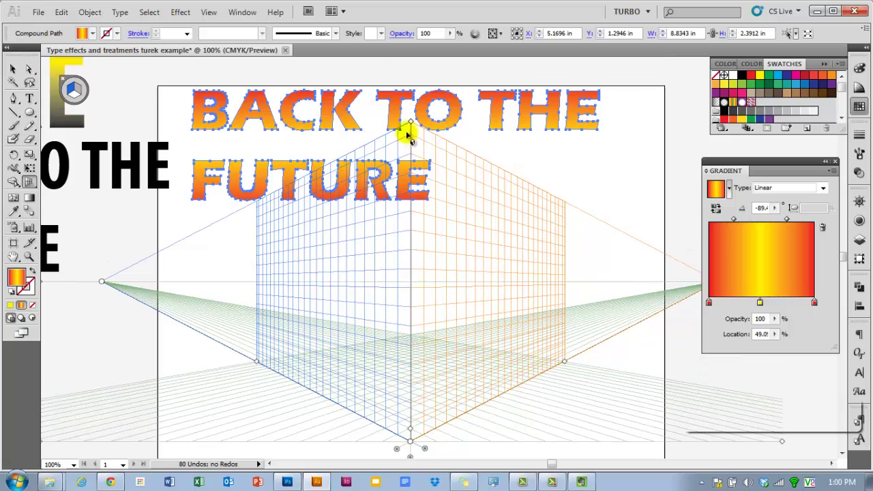
pyautogui.scroll(-3, 389, 250)
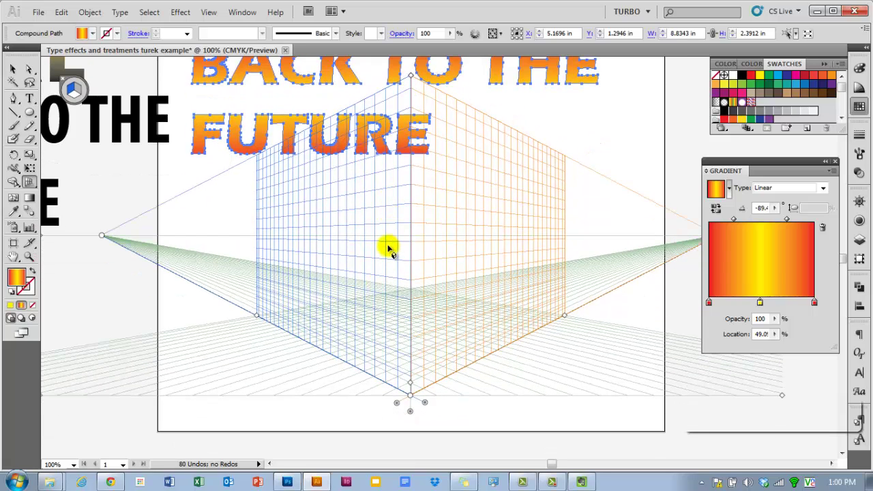
pyautogui.scroll(1, 386, 214)
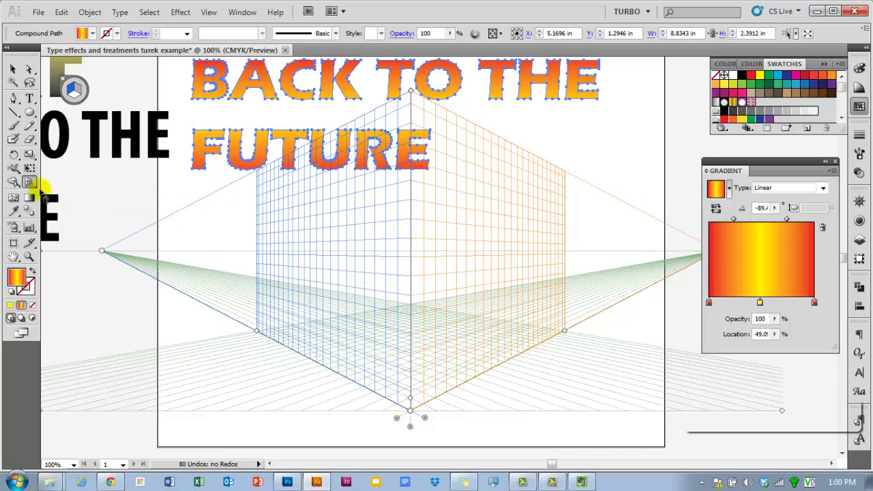
# Place a copy of the gradient lettering on the right grid plane with the Perspective Selection tool
pyautogui.moveTo(29, 184); pyautogui.dragTo(68, 200)
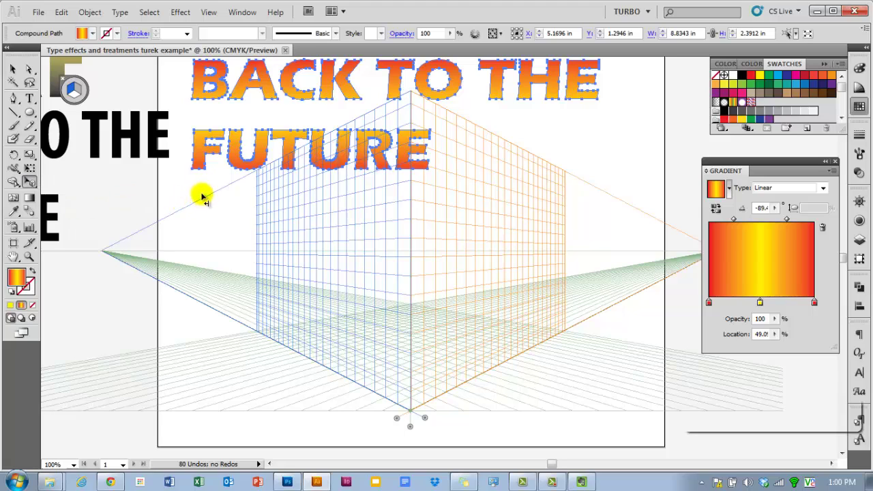
pyautogui.click(77, 89)
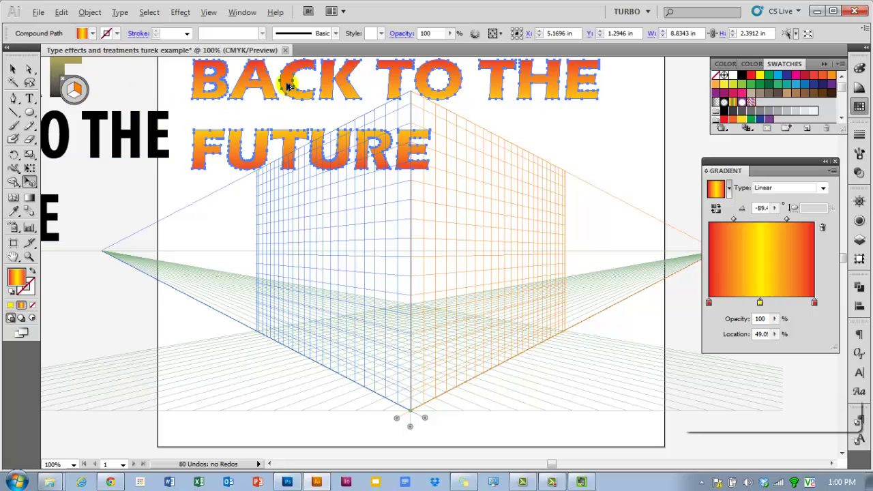
pyautogui.moveTo(288, 85); pyautogui.dragTo(410, 217)
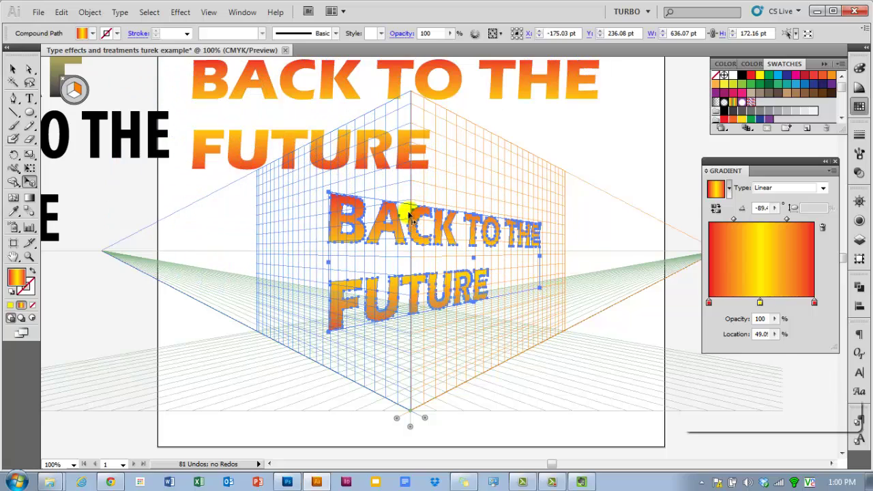
# Enlarge the perspective copy from its lower-left corner to about 684 by 242 pt and shift it slightly along the plane
pyautogui.scroll(-1, 410, 217)
pyautogui.moveTo(329, 318); pyautogui.dragTo(289, 387)
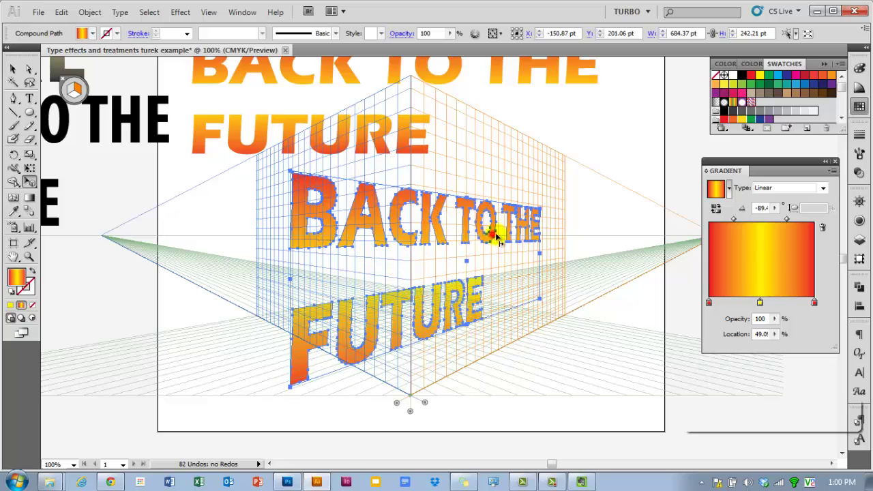
pyautogui.moveTo(497, 230)
pyautogui.mouseDown()
pyautogui.moveTo(527, 257)
pyautogui.moveTo(473, 230)
pyautogui.moveTo(488, 234)
pyautogui.mouseUp()
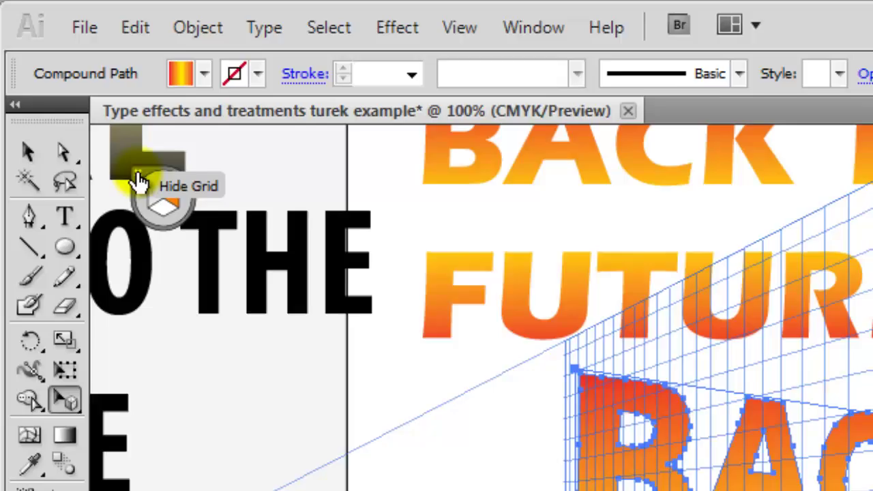
# Hide the perspective grid and deselect the lettering
pyautogui.click(179, 235)
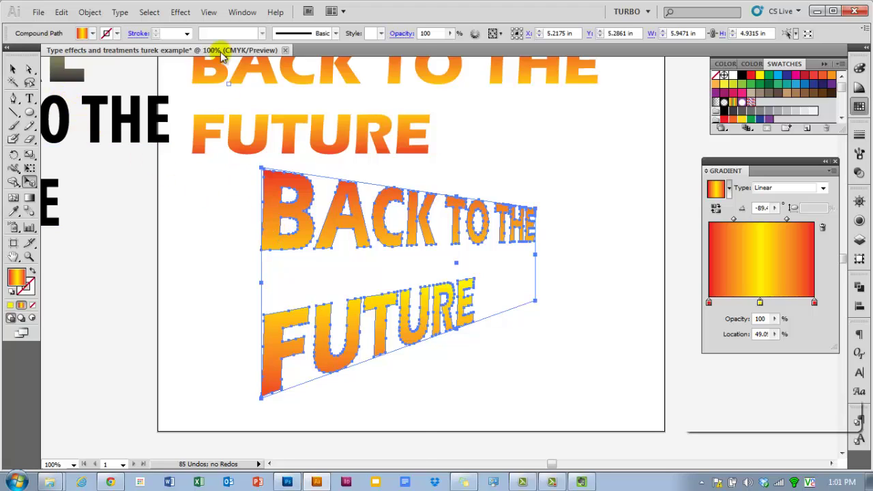
pyautogui.click(209, 11)
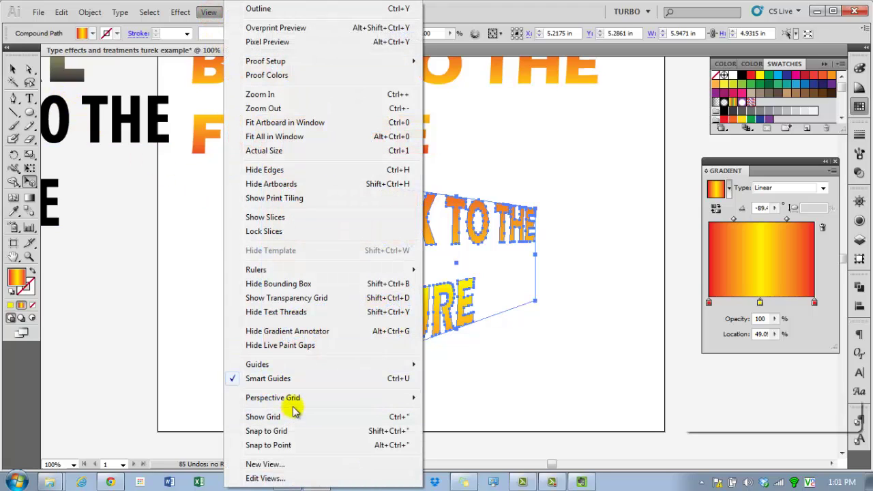
pyautogui.moveTo(295, 399)
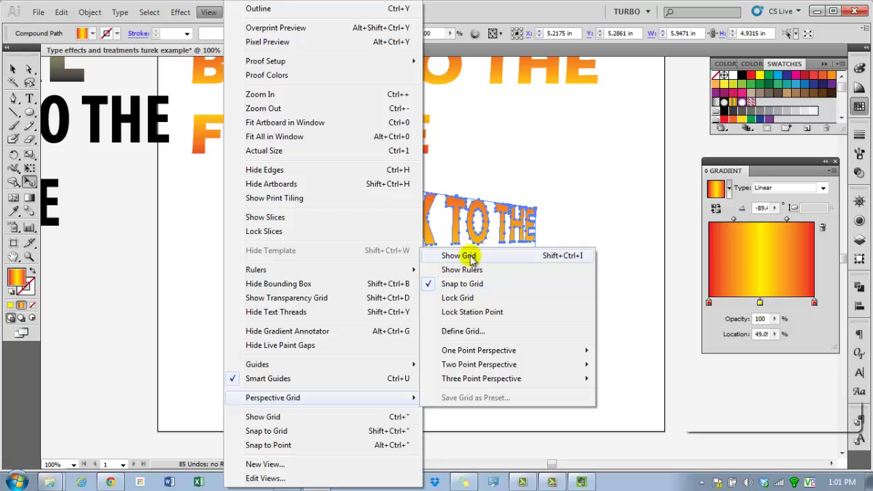
pyautogui.click(152, 321)
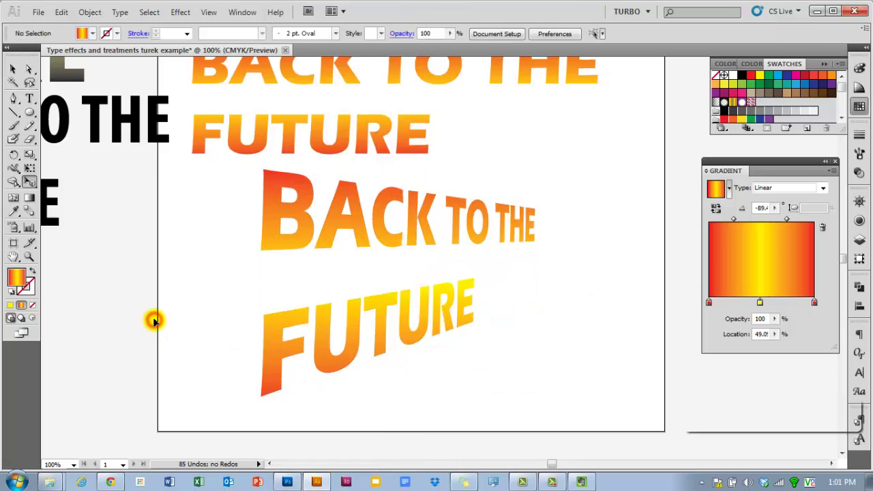
# Reposition the perspective lettering below the flat original, at about X 4.92 in, Y 5.67 in
pyautogui.moveTo(328, 232); pyautogui.dragTo(344, 249)
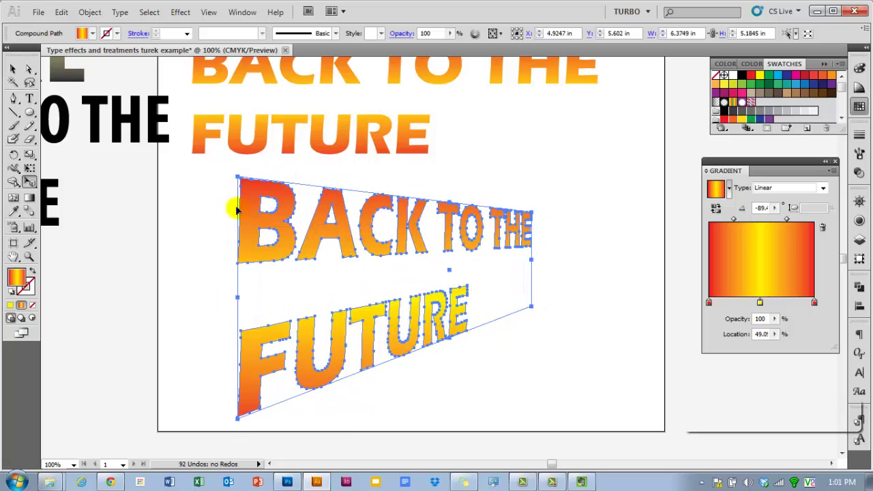
pyautogui.click(13, 70)
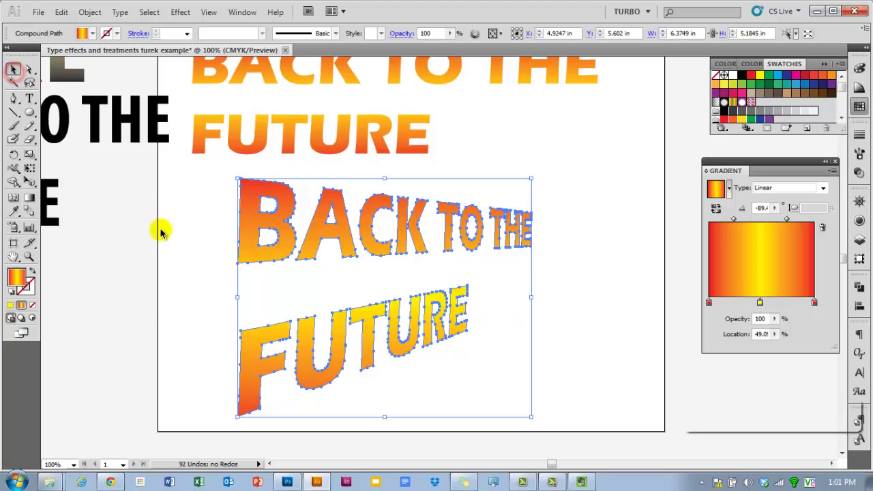
pyautogui.click(198, 241)
pyautogui.moveTo(253, 237)
pyautogui.mouseDown()
pyautogui.moveTo(394, 245)
pyautogui.moveTo(218, 244)
pyautogui.moveTo(327, 243)
pyautogui.moveTo(247, 237)
pyautogui.mouseUp()
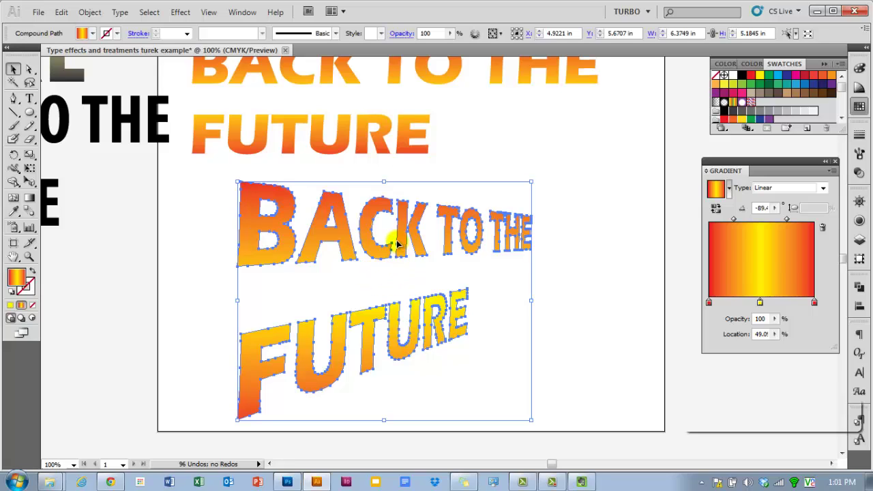
# Apply a Round Corners effect with a 0.625 in radius to the perspective lettering, previewing it first
pyautogui.scroll(-1, 393, 242)
pyautogui.scroll(-1, 395, 244)
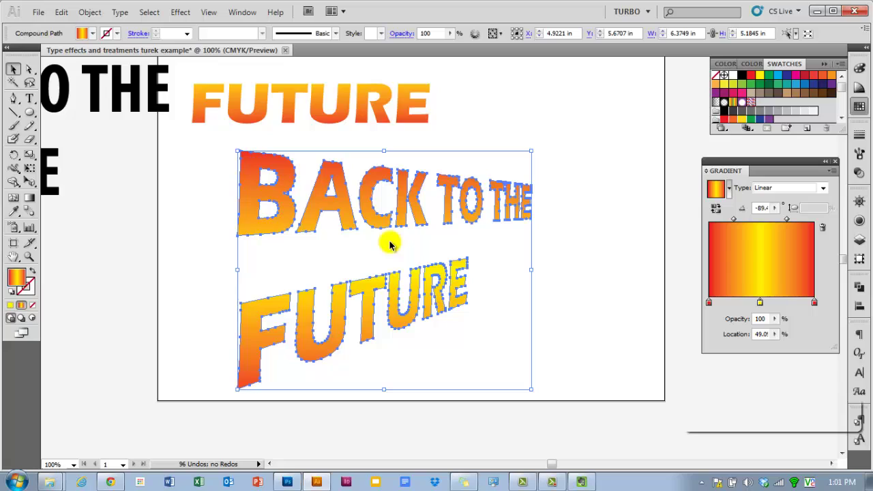
pyautogui.hotkey('ctrl', '+')
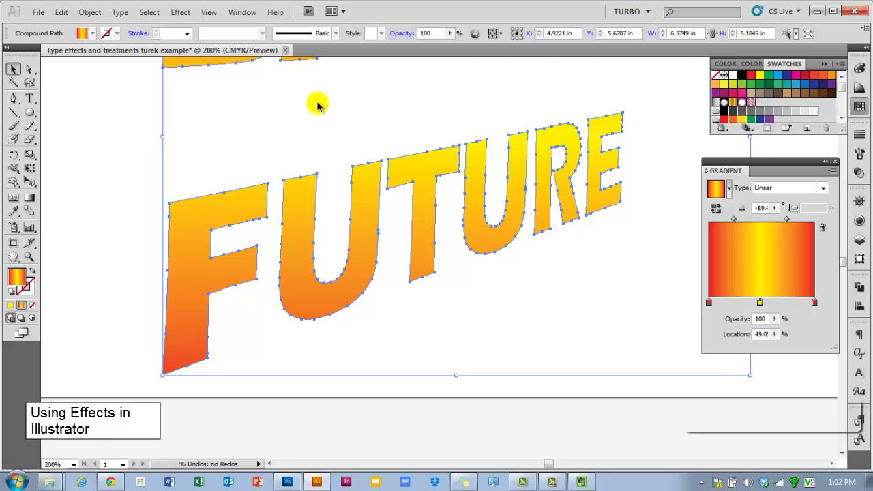
pyautogui.scroll(3, 317, 106)
pyautogui.scroll(-1, 318, 106)
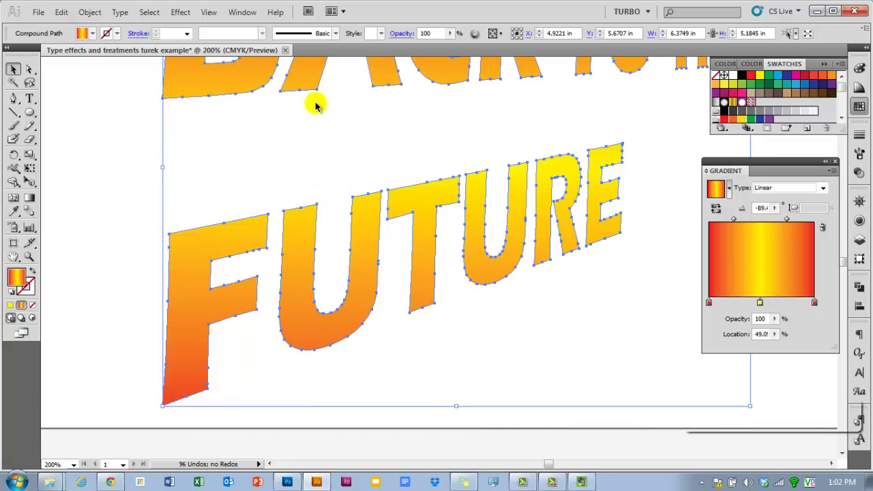
pyautogui.click(180, 14)
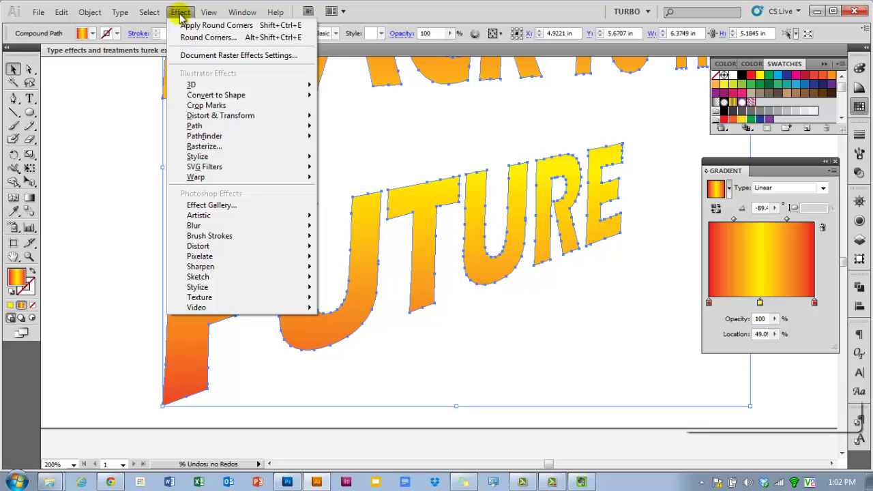
pyautogui.moveTo(192, 141)
pyautogui.moveTo(208, 158)
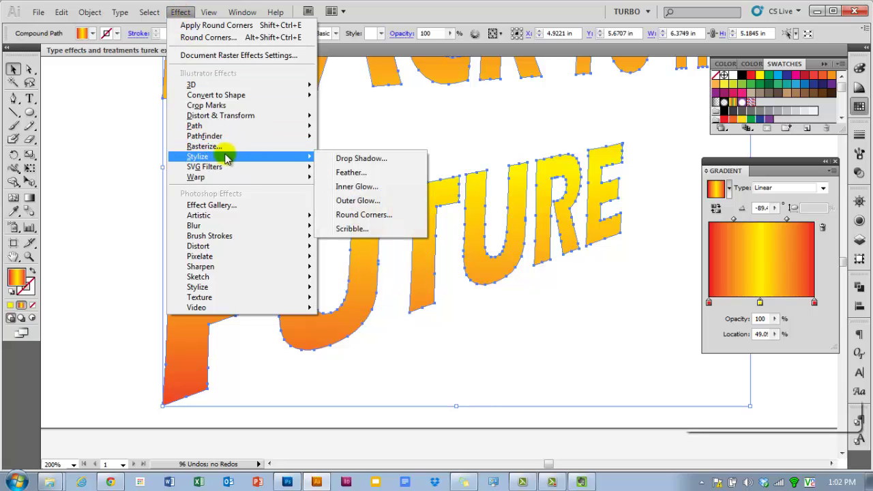
pyautogui.click(364, 215)
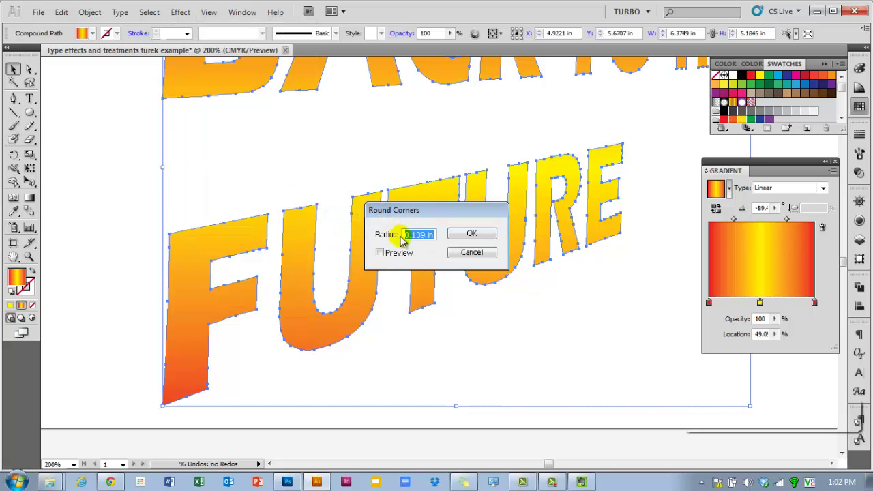
pyautogui.moveTo(442, 205); pyautogui.dragTo(547, 196)
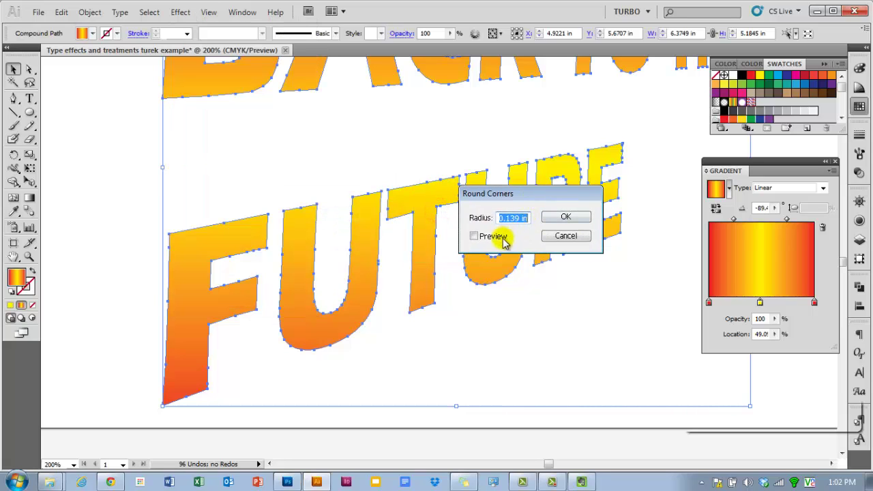
pyautogui.click(474, 237)
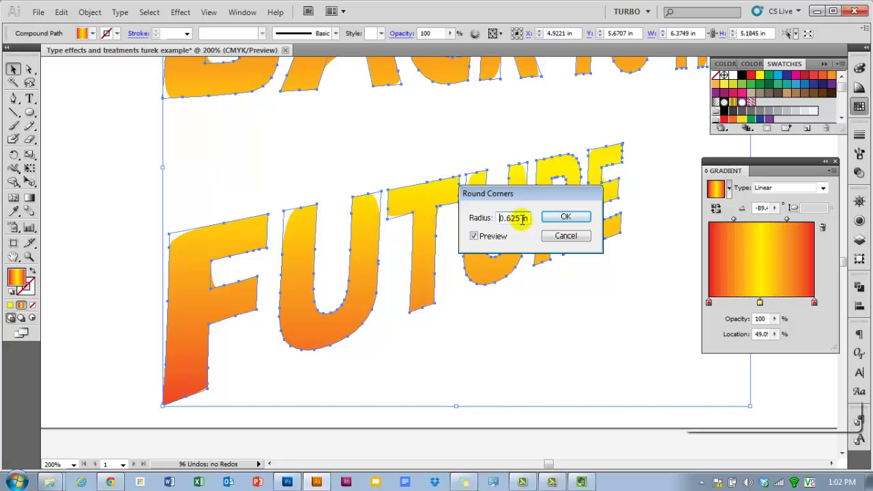
pyautogui.click(564, 216)
# Deselect the perspective lettering to examine its rounded corners on both lines, and select it again
pyautogui.click(402, 336)
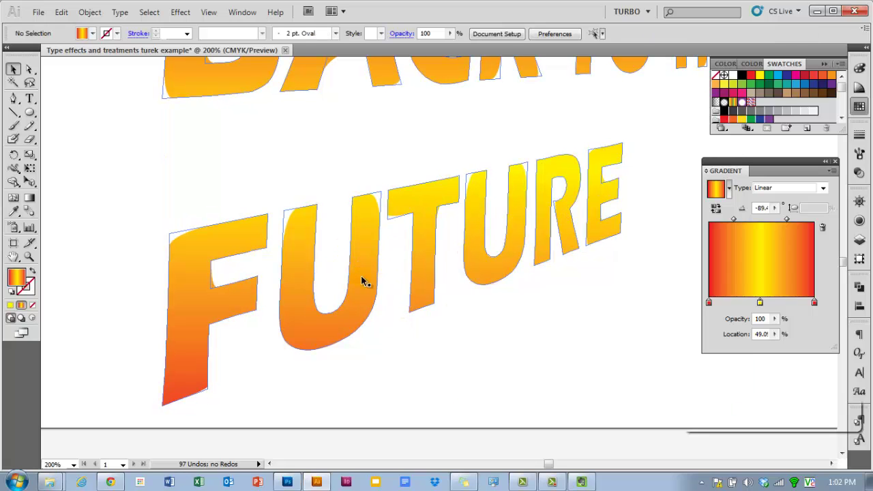
pyautogui.scroll(5, 391, 345)
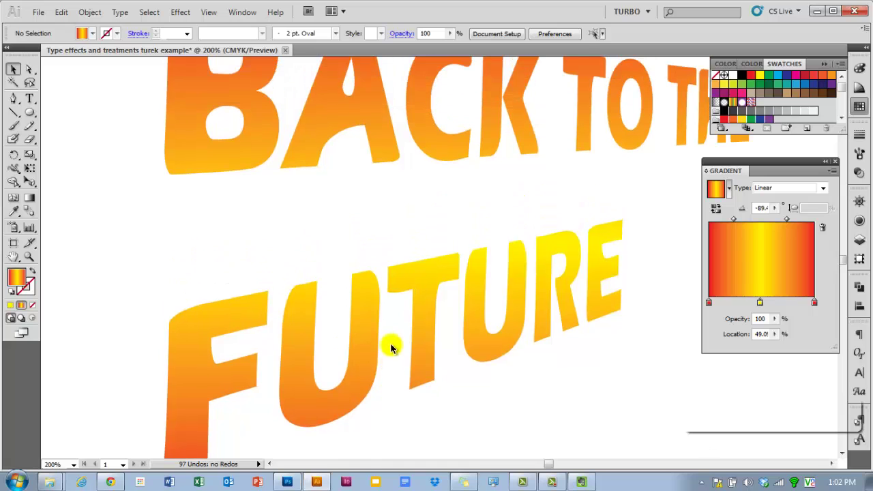
pyautogui.scroll(-5, 391, 336)
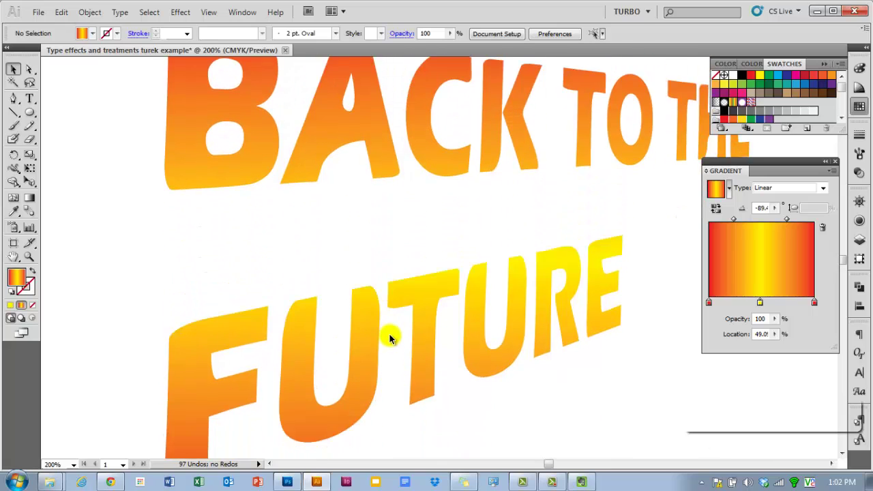
pyautogui.click(358, 282)
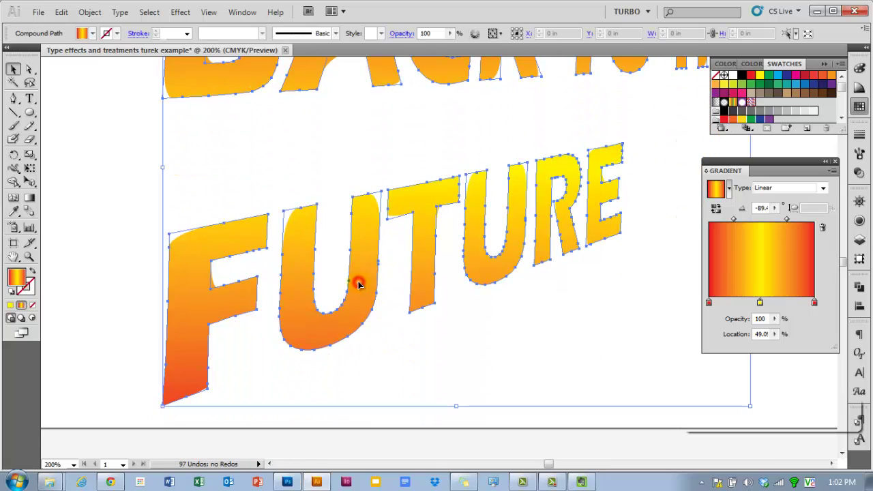
# Locate the perspective lettering among the layers and check the Round Corners settings in its appearance attributes without changing them
pyautogui.click(859, 239)
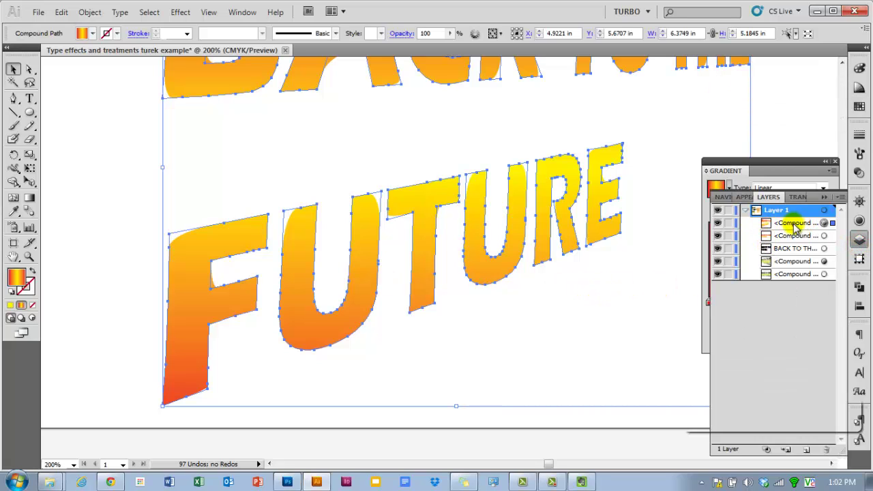
pyautogui.click(785, 224)
pyautogui.click(859, 220)
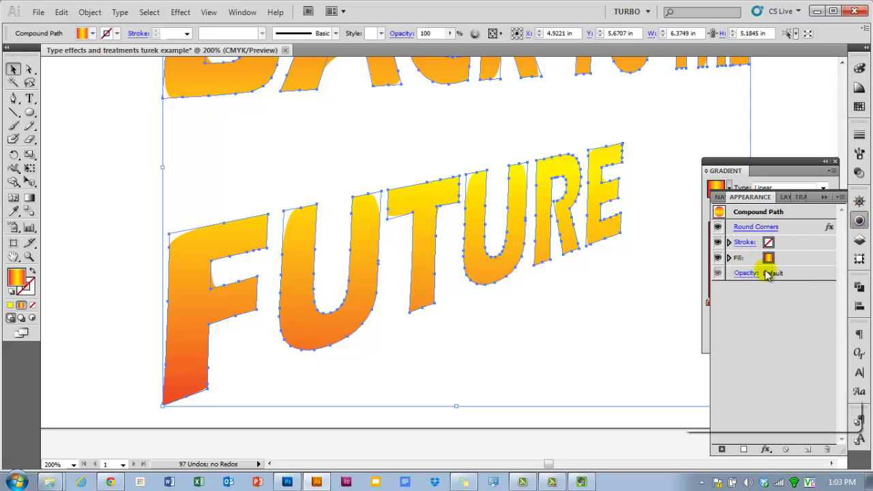
pyautogui.click(776, 229)
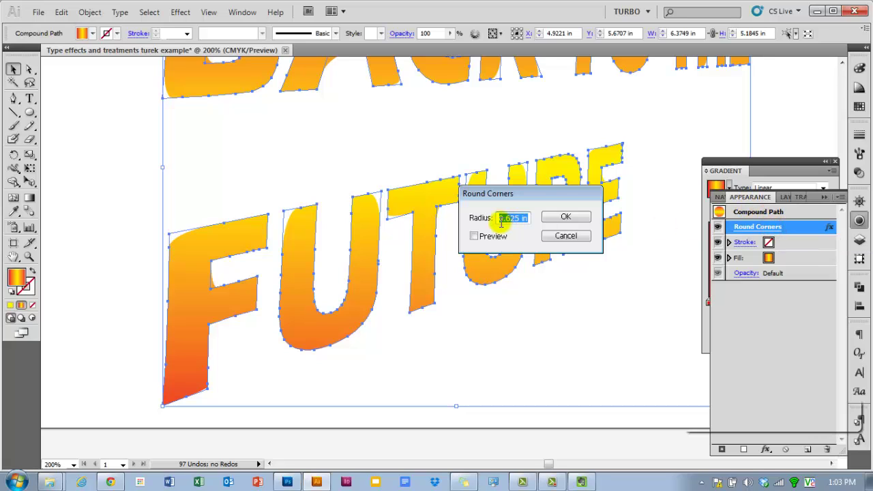
pyautogui.click(553, 240)
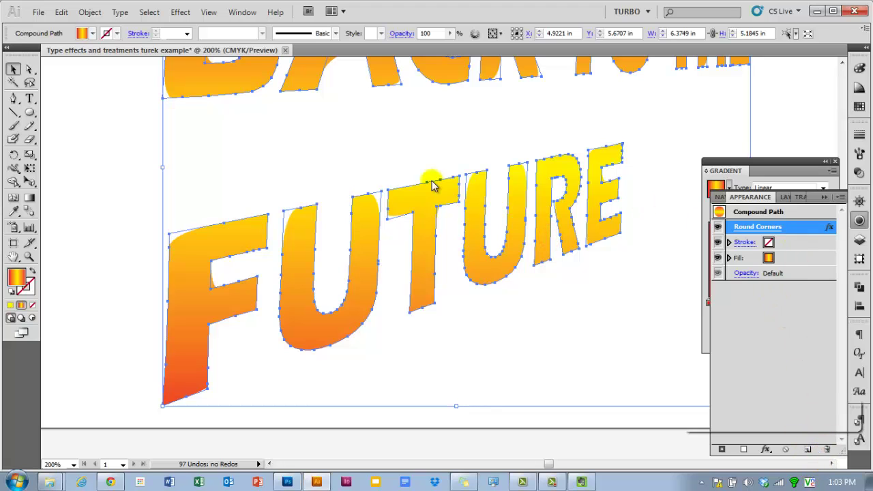
# Inspect the stroke and fill attributes listed in the perspective lettering's appearance
pyautogui.click(239, 14)
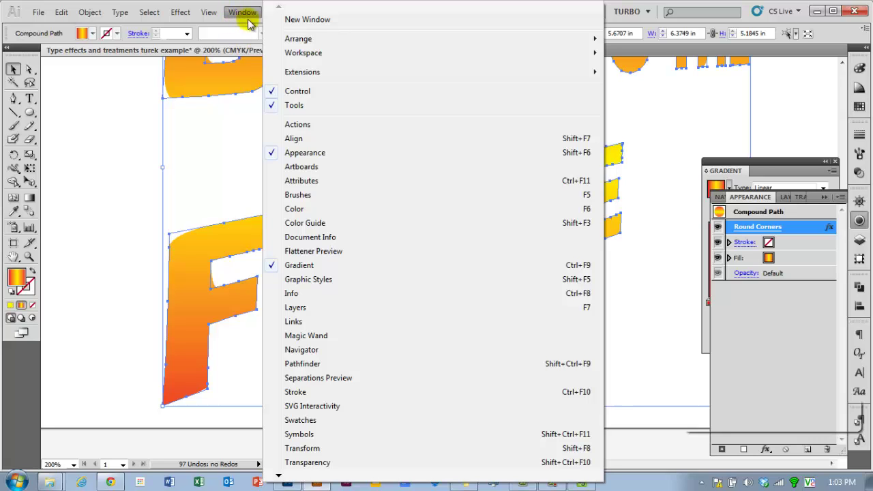
pyautogui.click(246, 14)
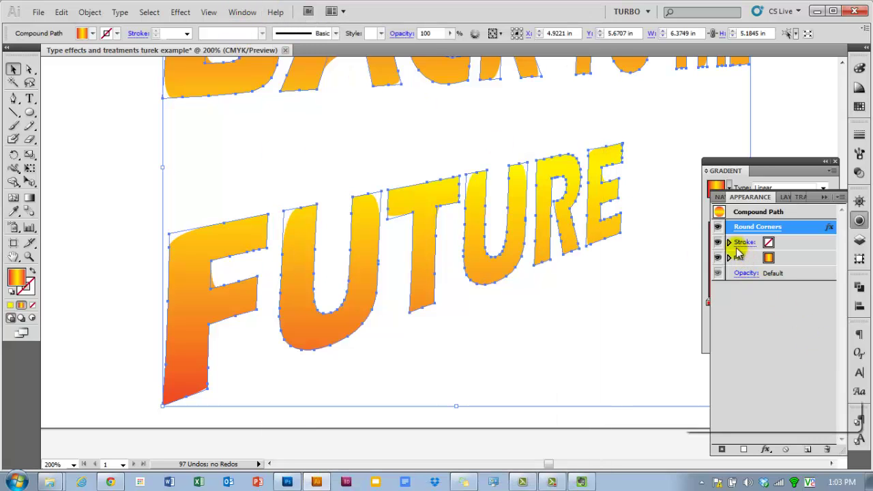
pyautogui.click(728, 243)
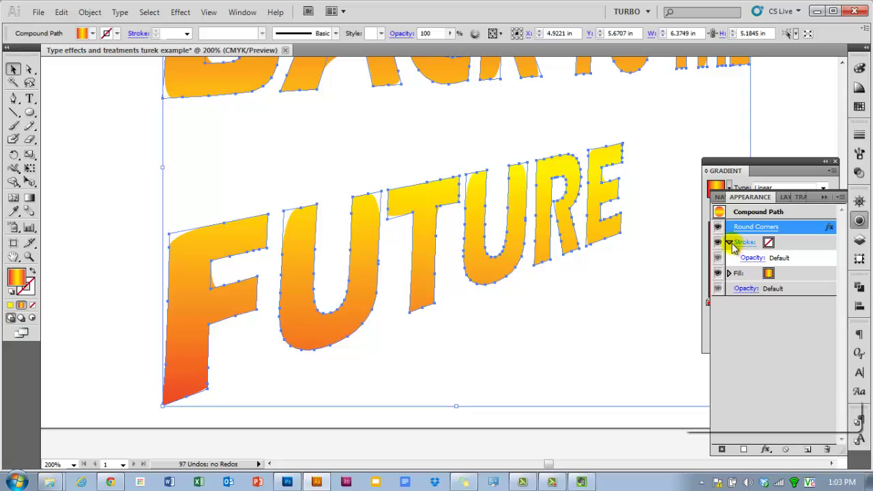
pyautogui.click(729, 242)
pyautogui.click(728, 258)
pyautogui.click(788, 273)
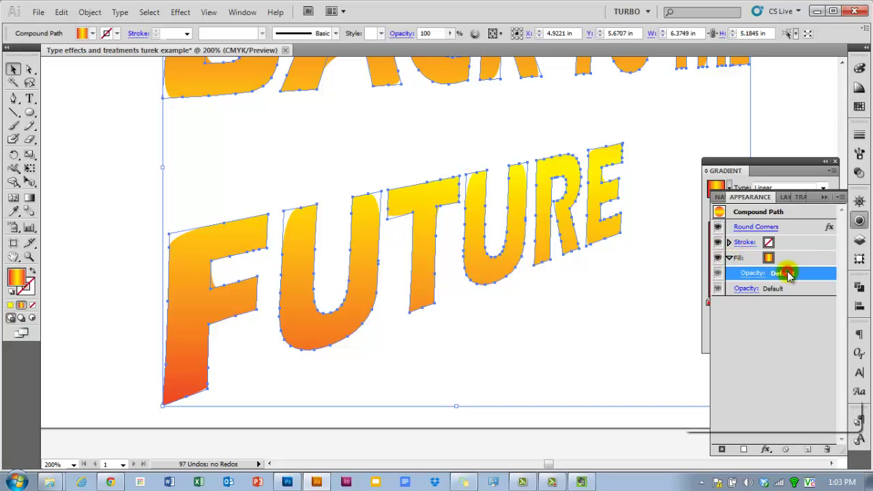
pyautogui.click(728, 258)
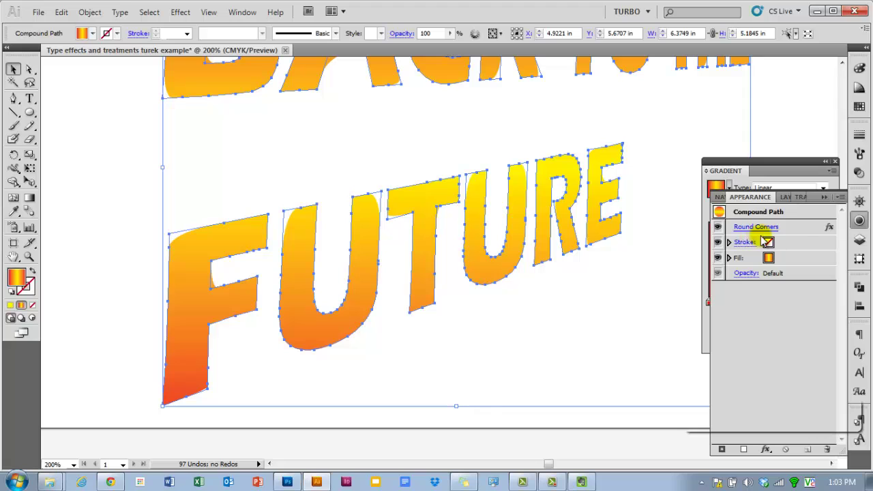
# Apply a black Outer Glow to the perspective lettering in Normal mode, 75% opacity and 0.07 in blur, previewing it, and deselect the lettering
pyautogui.scroll(1, 490, 215)
pyautogui.scroll(2, 490, 214)
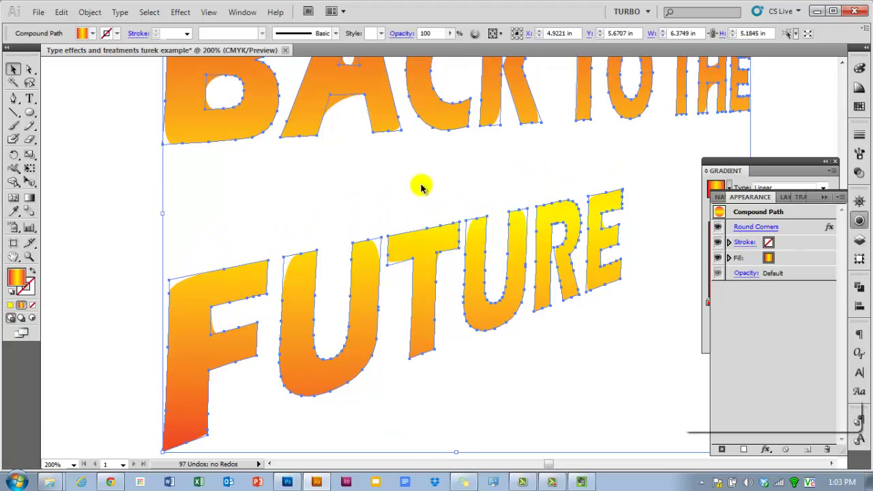
pyautogui.click(175, 12)
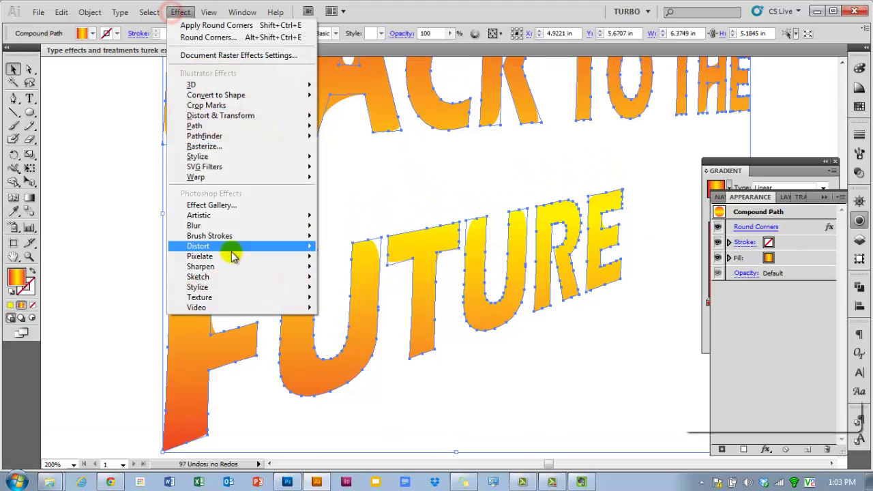
pyautogui.moveTo(309, 166)
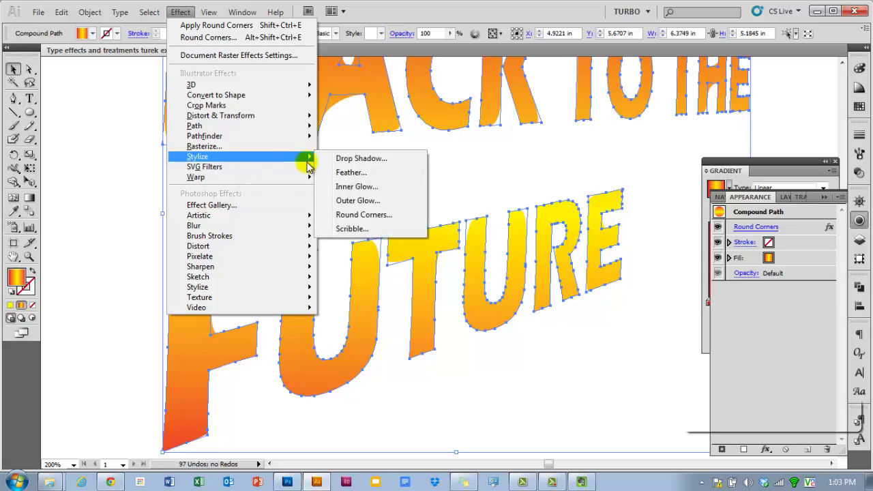
pyautogui.click(357, 201)
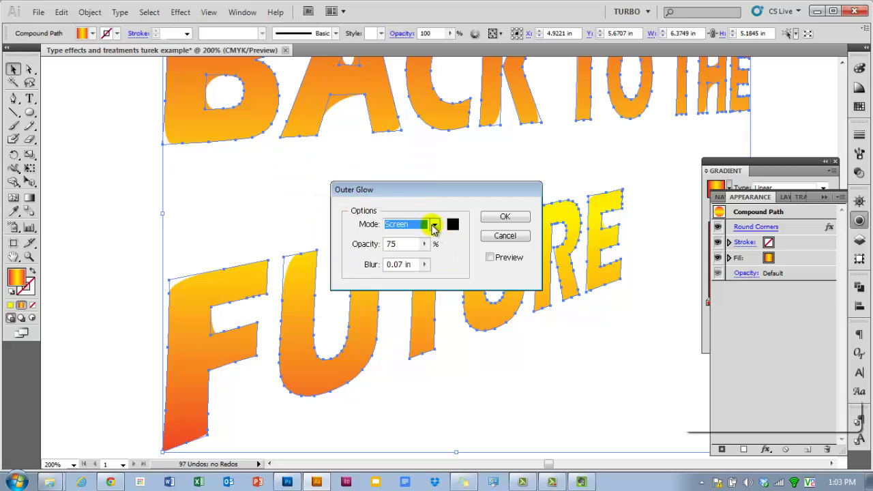
pyautogui.click(434, 224)
pyautogui.click(414, 236)
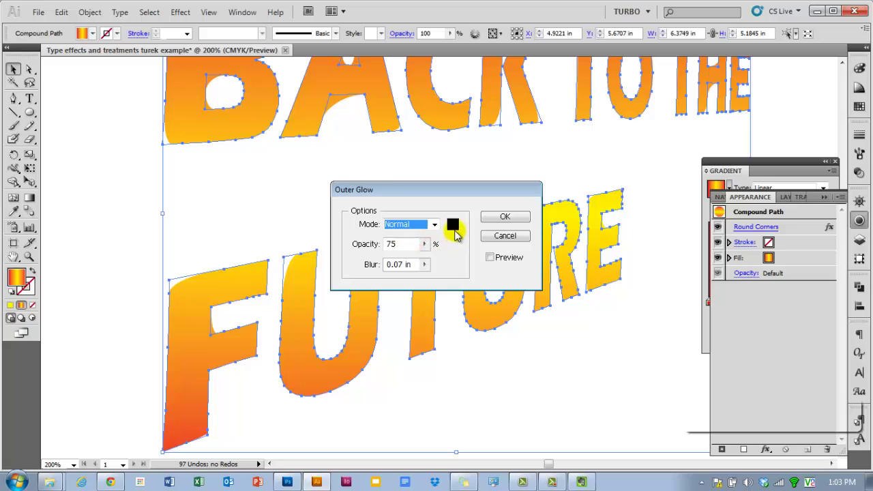
pyautogui.click(489, 258)
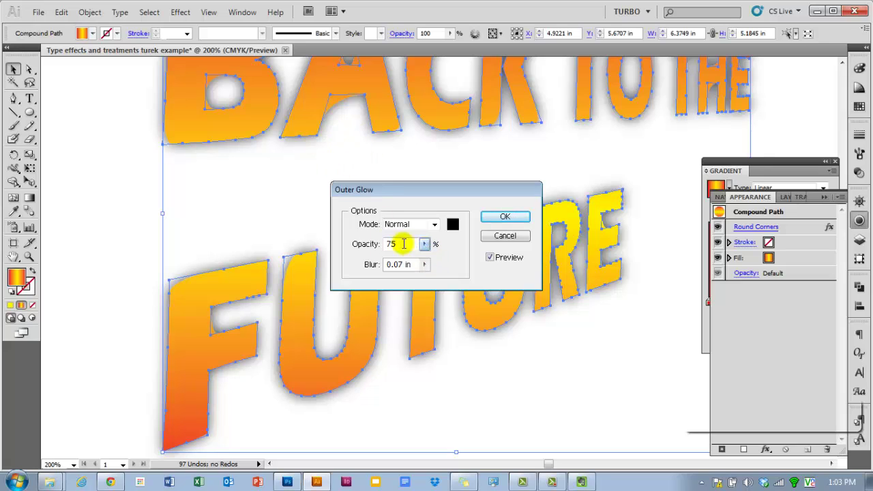
pyautogui.click(505, 217)
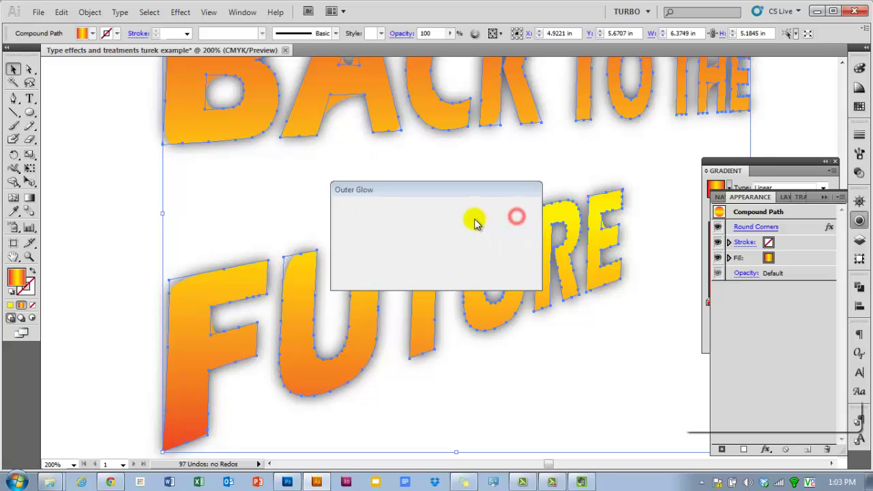
pyautogui.click(474, 193)
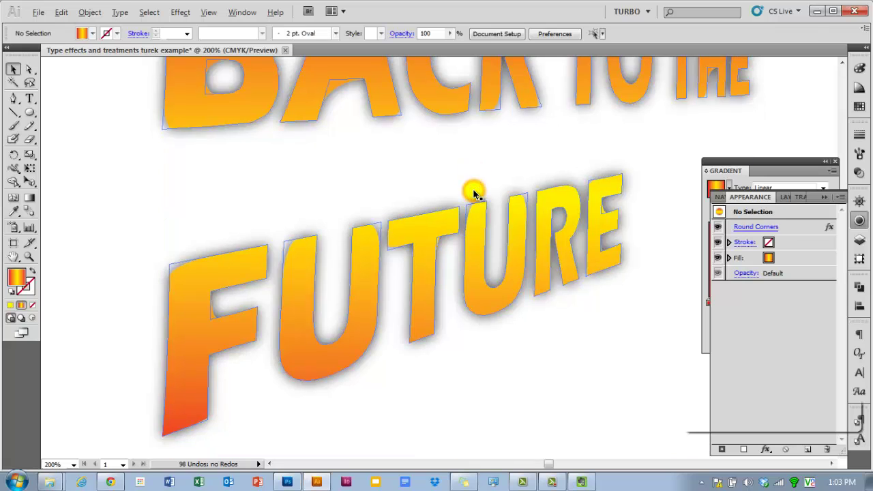
# Select the glowing perspective lettering and expand its appearance
pyautogui.hotkey('ctrl', '-')
pyautogui.scroll(1, 471, 194)
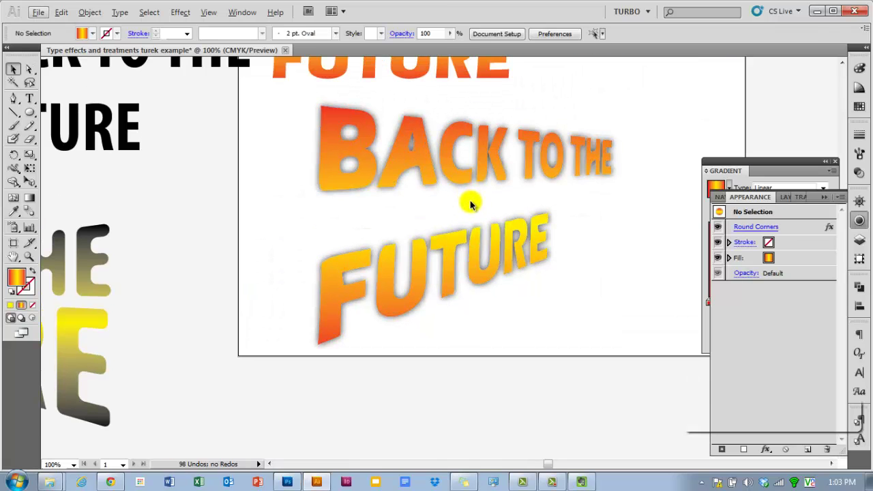
pyautogui.click(443, 244)
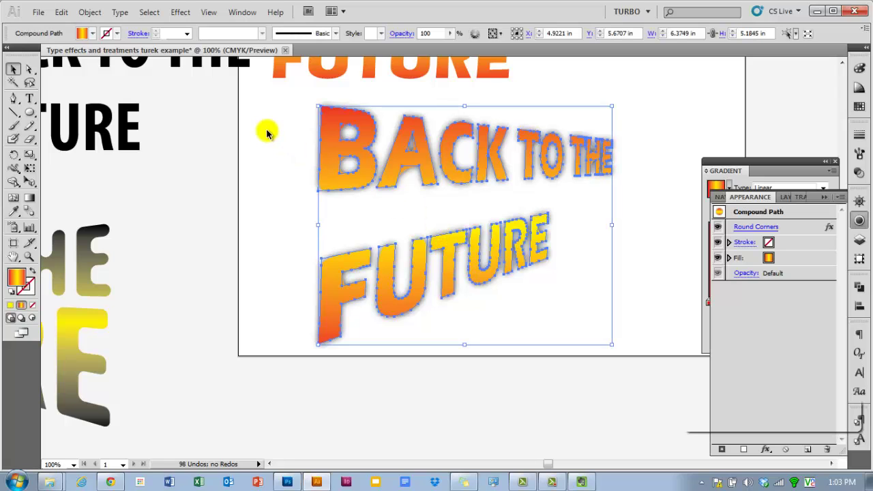
pyautogui.click(89, 11)
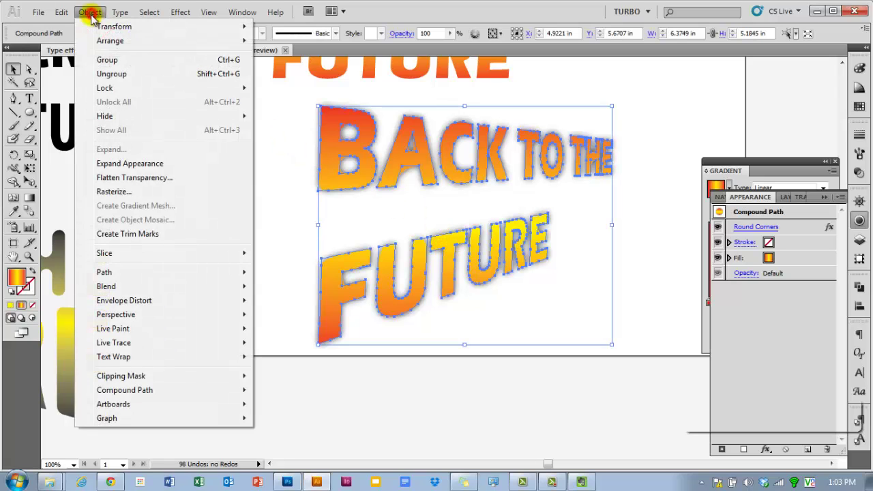
pyautogui.click(136, 165)
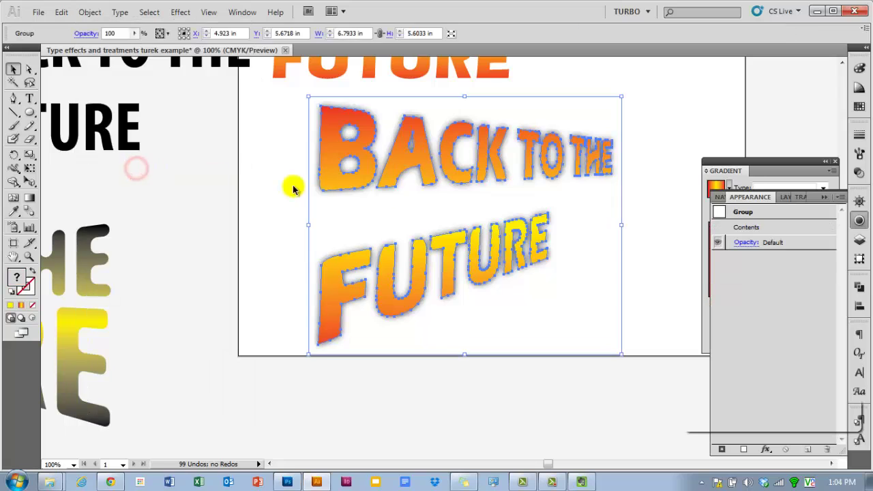
# Reselect the expanded lettering, inspect its group contents in the layer list, and select only the glow image
pyautogui.click(447, 202)
pyautogui.click(447, 181)
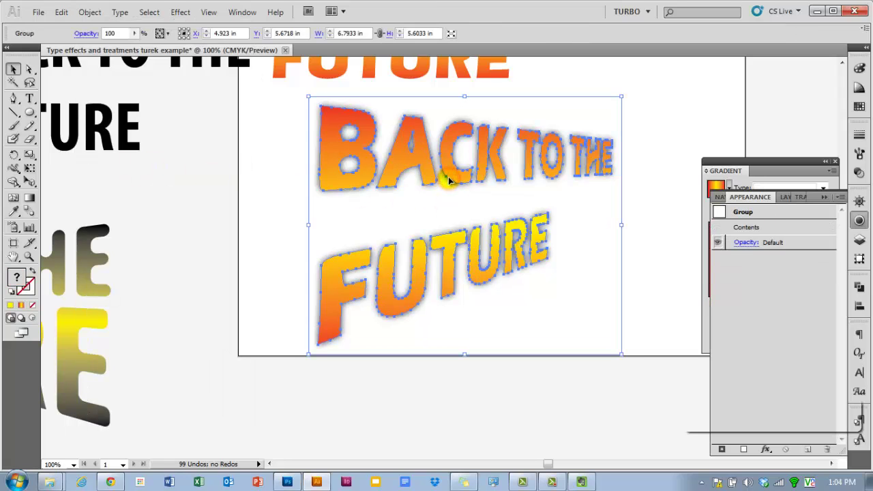
pyautogui.click(426, 212)
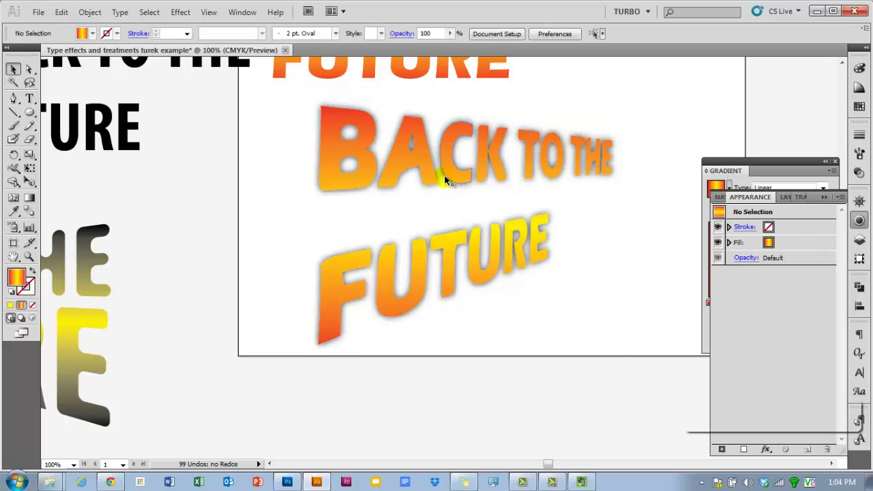
pyautogui.click(444, 179)
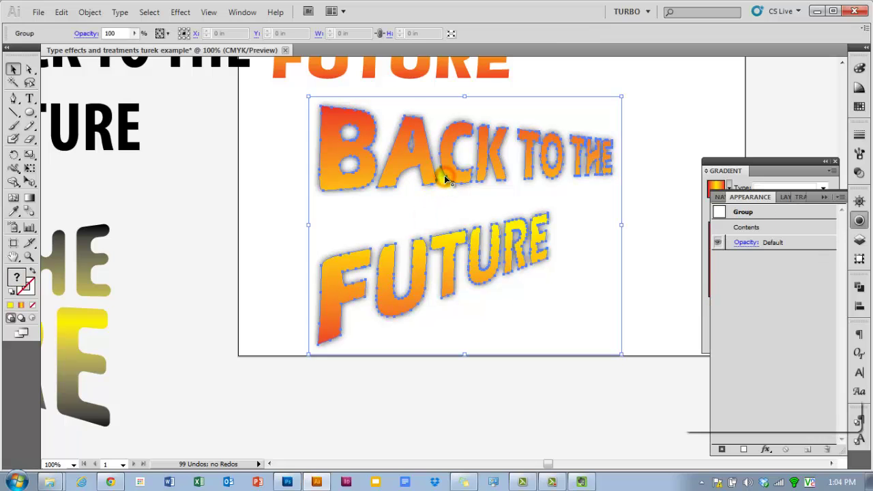
pyautogui.click(859, 239)
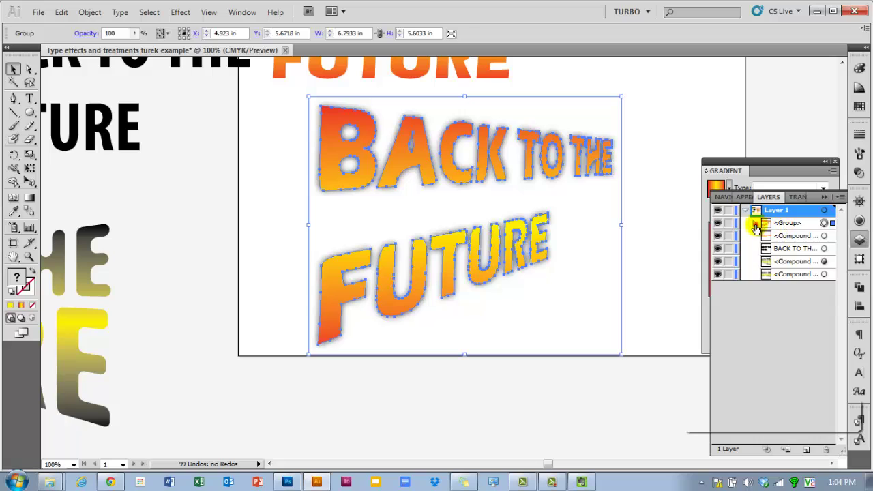
pyautogui.click(755, 224)
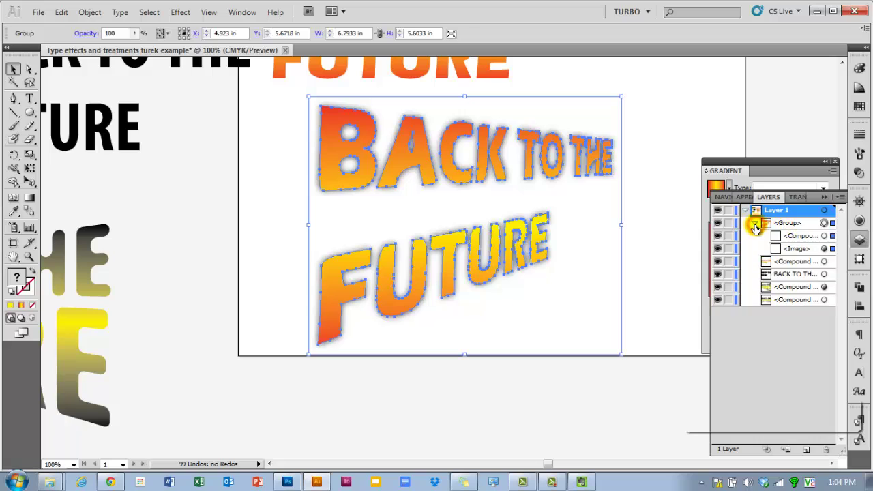
pyautogui.click(824, 249)
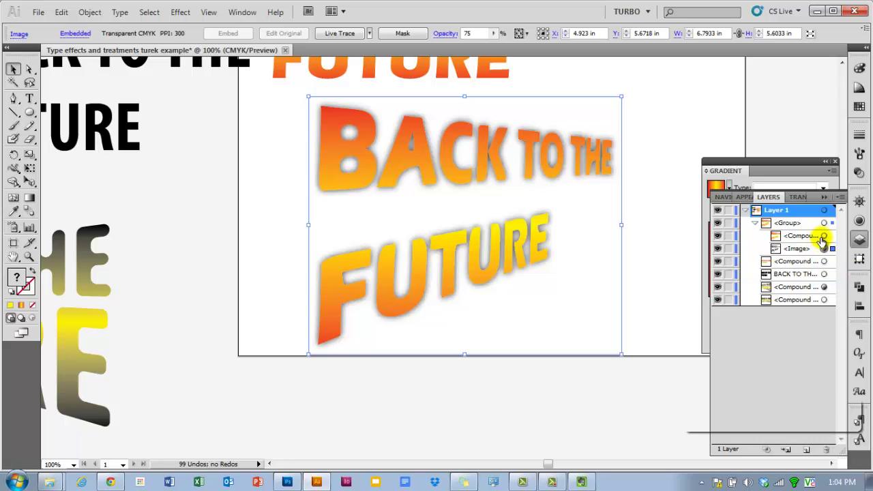
# Select only the lettering's compound path inside the group and expand its gradient fill into a specified number of objects
pyautogui.click(824, 236)
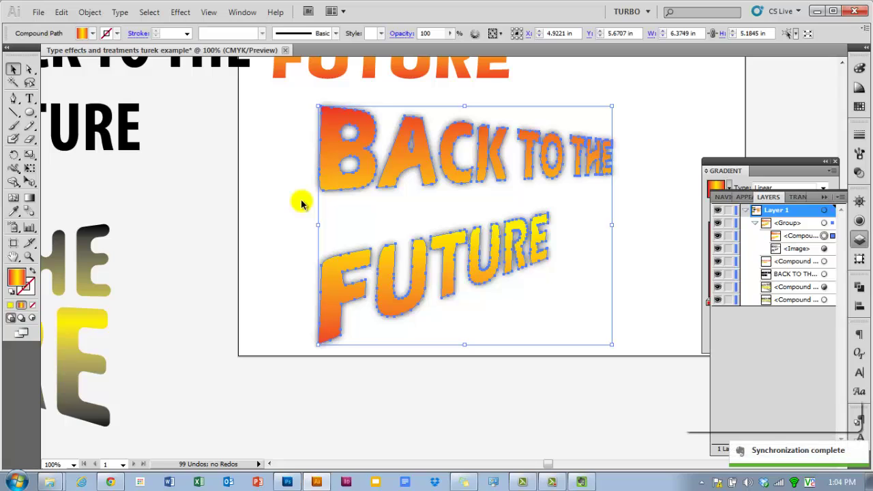
pyautogui.click(89, 11)
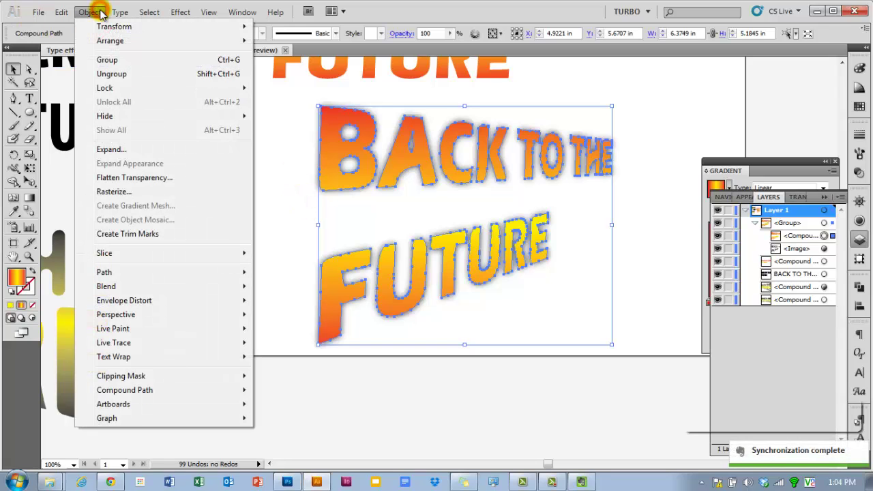
pyautogui.click(111, 153)
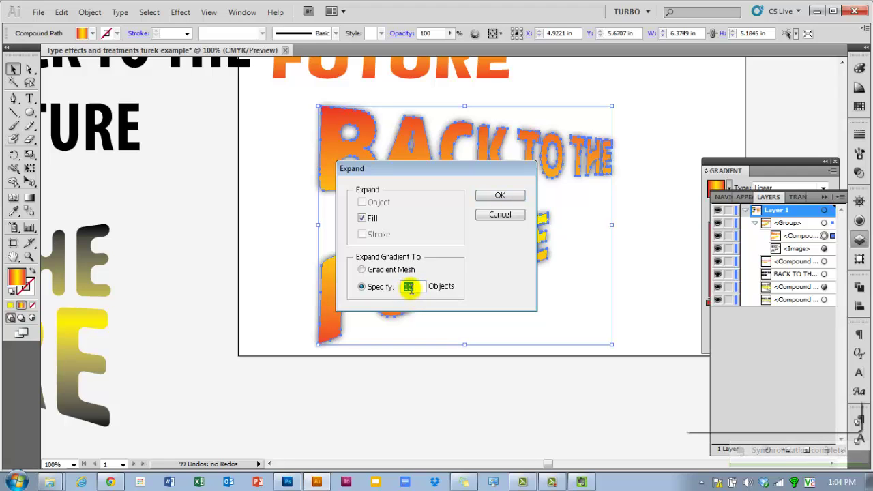
pyautogui.click(491, 196)
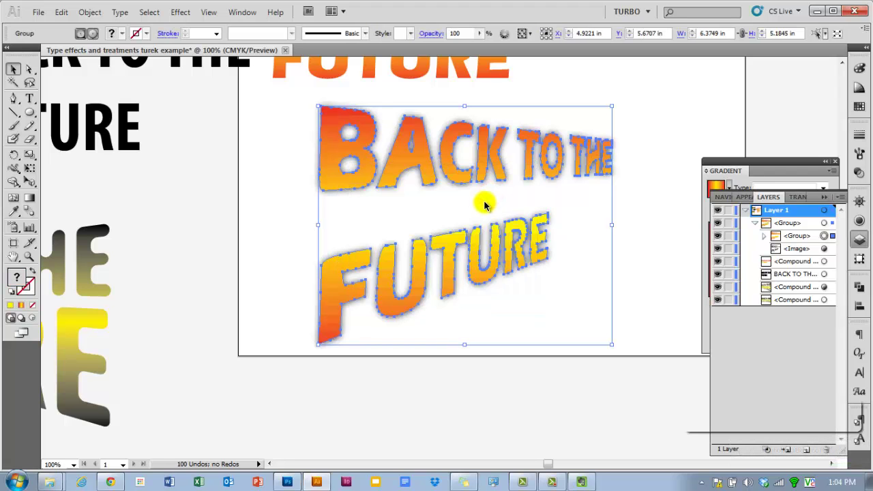
# Examine the expanded gradient up close with the lettering selected and deselected, and select the whole lettering group
pyautogui.scroll(2, 360, 214)
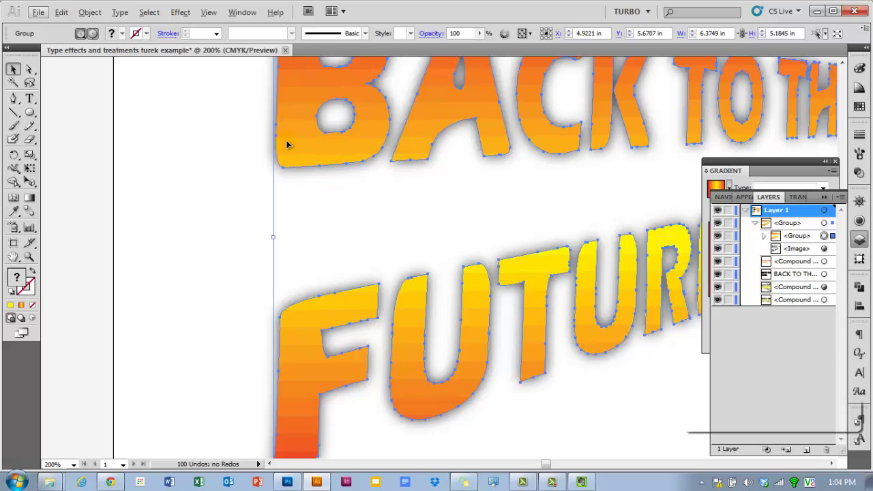
pyautogui.scroll(-1, 288, 151)
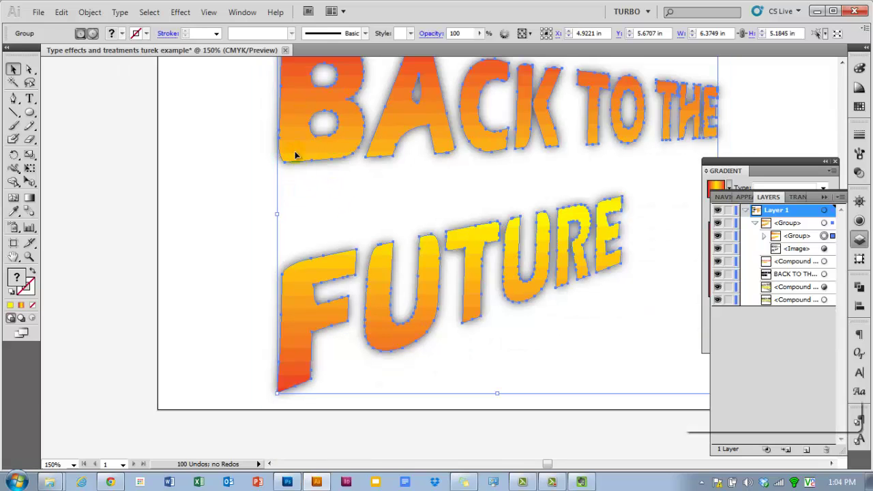
pyautogui.scroll(-1, 315, 215)
pyautogui.click(316, 216)
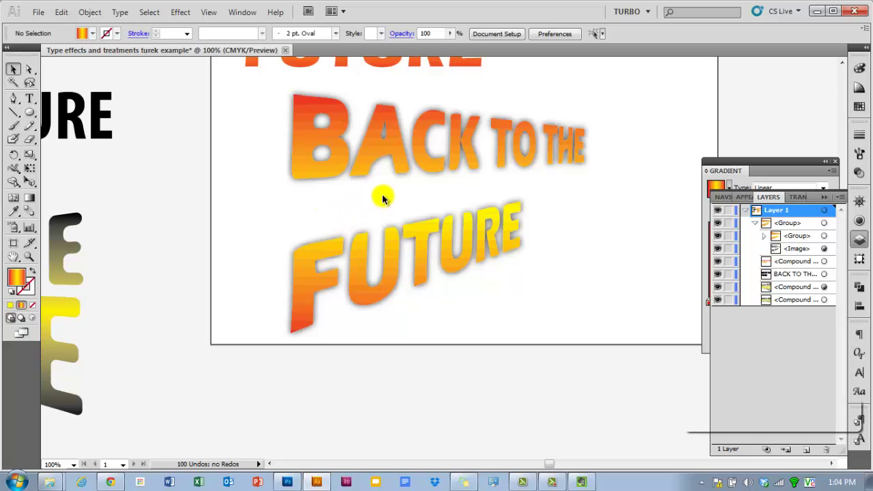
pyautogui.moveTo(241, 155); pyautogui.dragTo(396, 282)
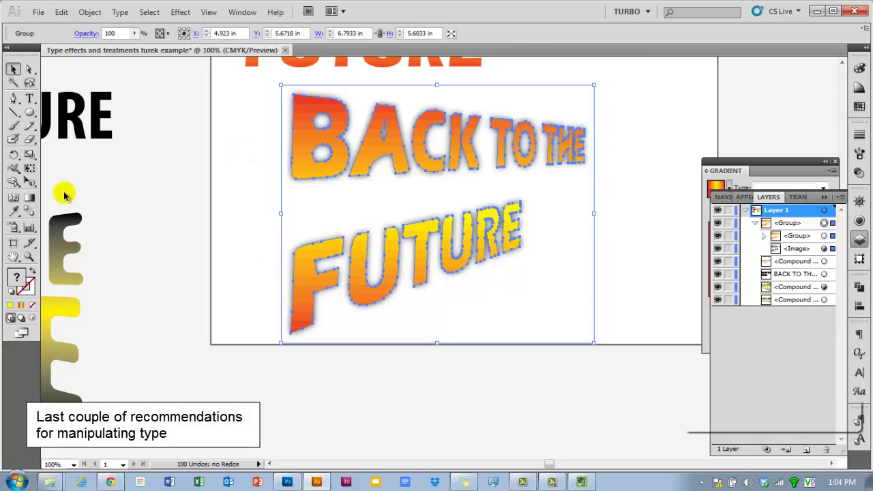
# Warp the end of the lettering with the Warp tool, stretching the final E of FUTURE outward and bending THE downward
pyautogui.moveTo(14, 181)
pyautogui.mouseDown()
pyautogui.moveTo(38, 187)
pyautogui.moveTo(14, 170)
pyautogui.moveTo(41, 182)
pyautogui.mouseUp()
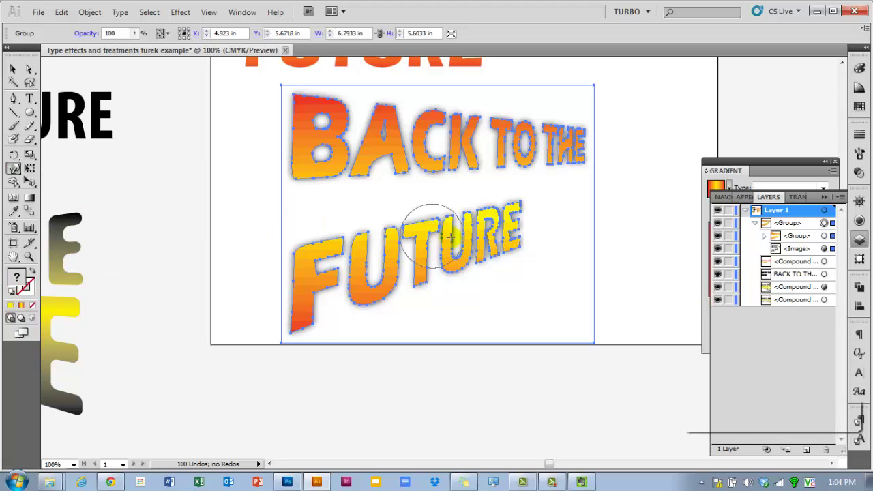
pyautogui.moveTo(505, 235); pyautogui.dragTo(639, 218)
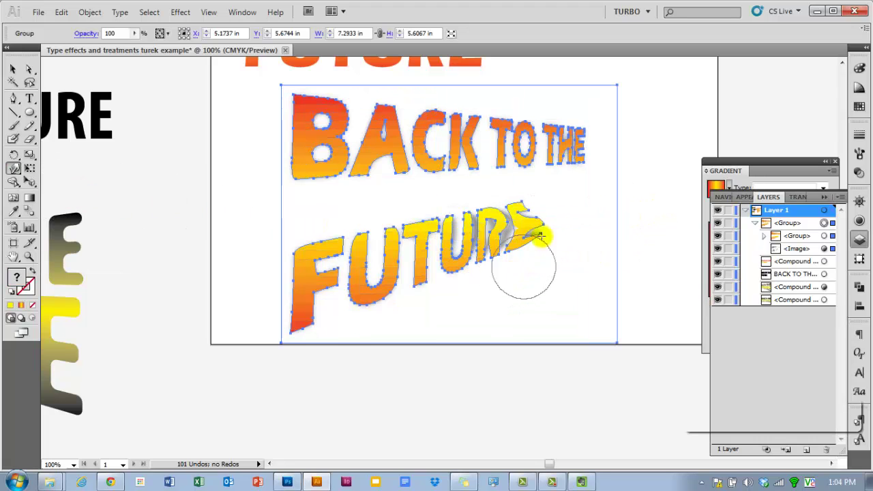
pyautogui.moveTo(551, 175)
pyautogui.mouseDown()
pyautogui.moveTo(587, 252)
pyautogui.moveTo(553, 280)
pyautogui.mouseUp()
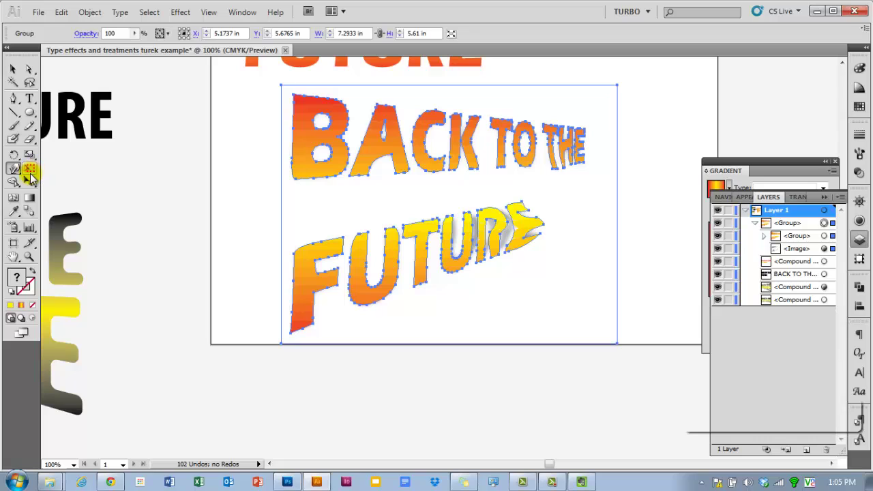
# Shear the whole lettering group so it slants forward around a point between the two lines, and deselect it
pyautogui.moveTo(30, 155); pyautogui.dragTo(63, 173)
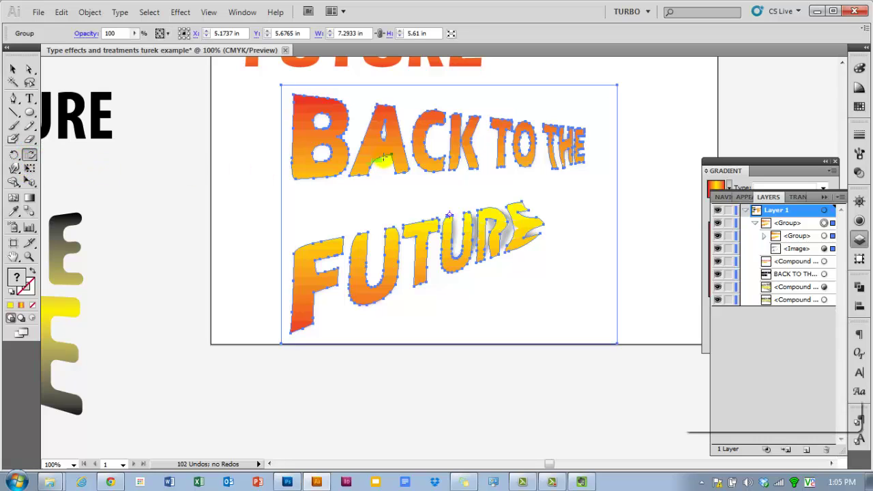
pyautogui.click(416, 197)
pyautogui.moveTo(423, 156); pyautogui.dragTo(433, 171)
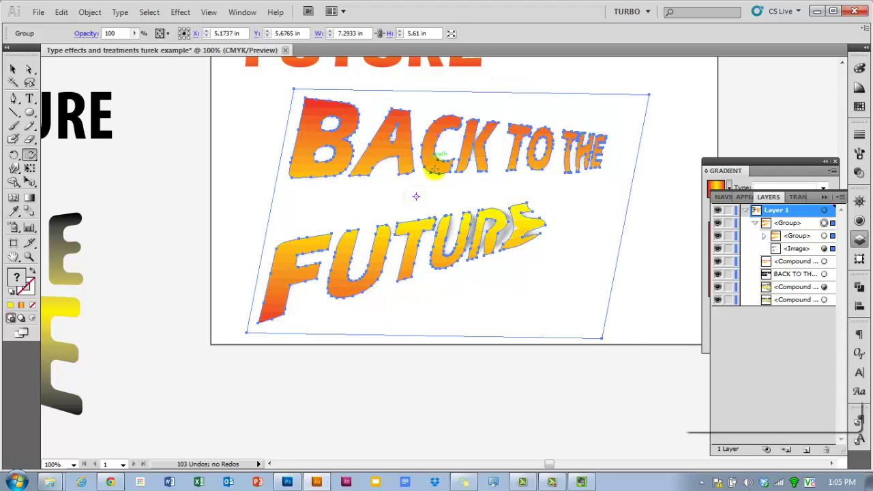
pyautogui.click(13, 70)
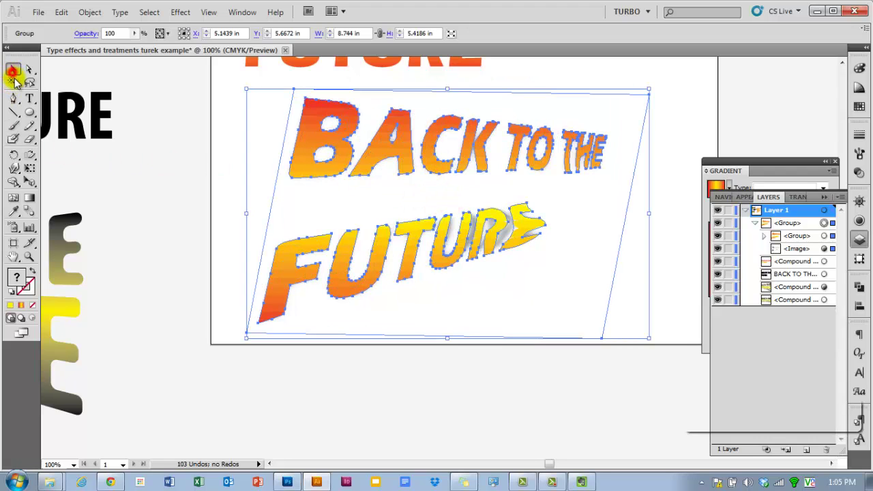
pyautogui.click(154, 196)
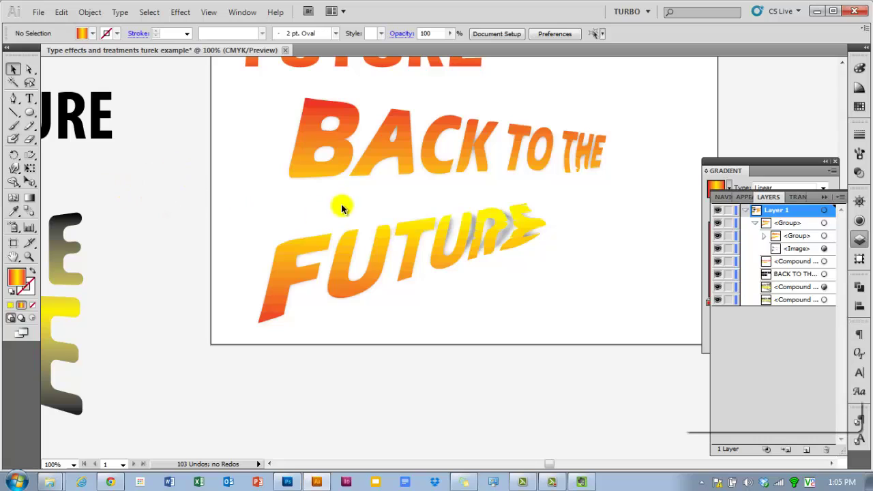
# Reselect the slanted lettering group, toggle its bounding box off and back on, and copy the group
pyautogui.scroll(-3, 345, 207)
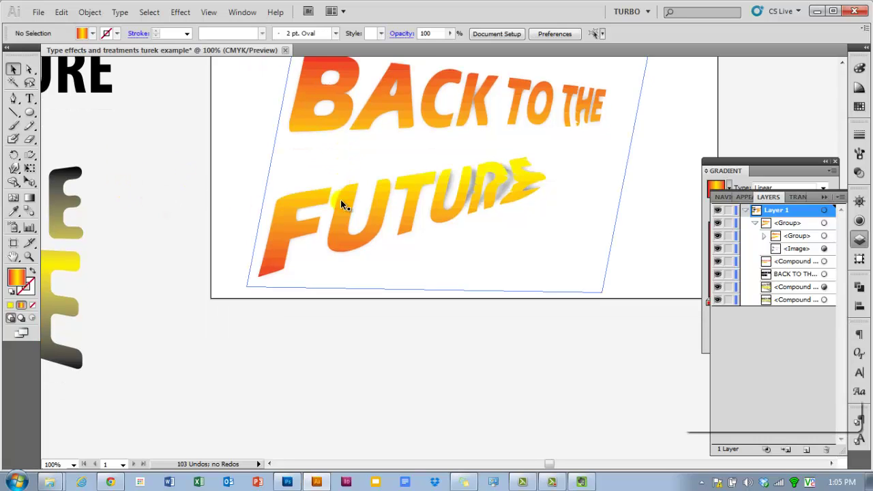
pyautogui.scroll(2, 341, 198)
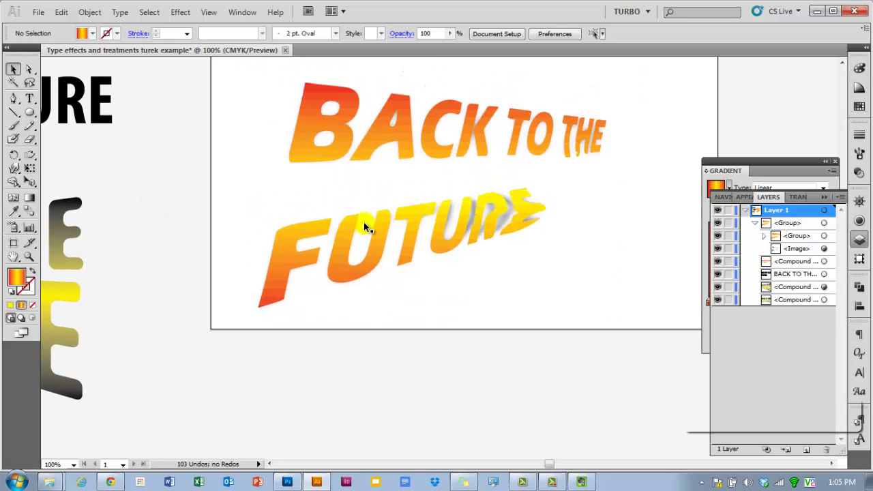
pyautogui.click(406, 227)
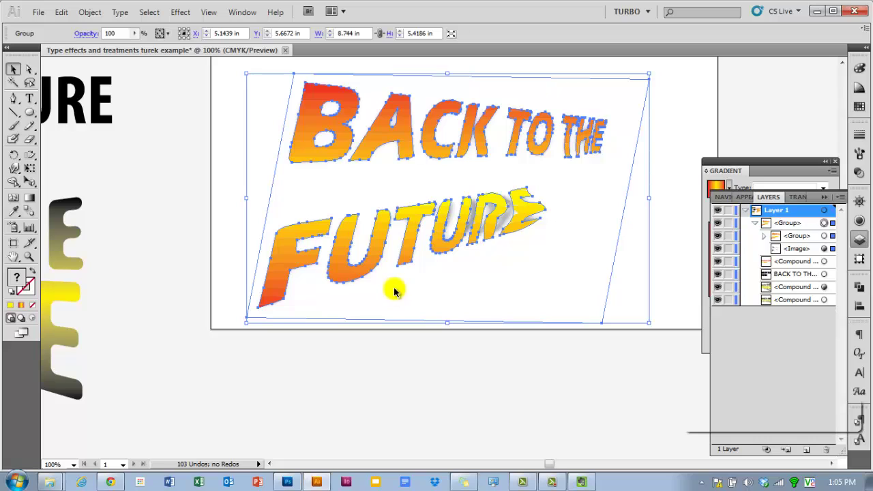
pyautogui.hotkey('ctrl', 'shift', 'b')
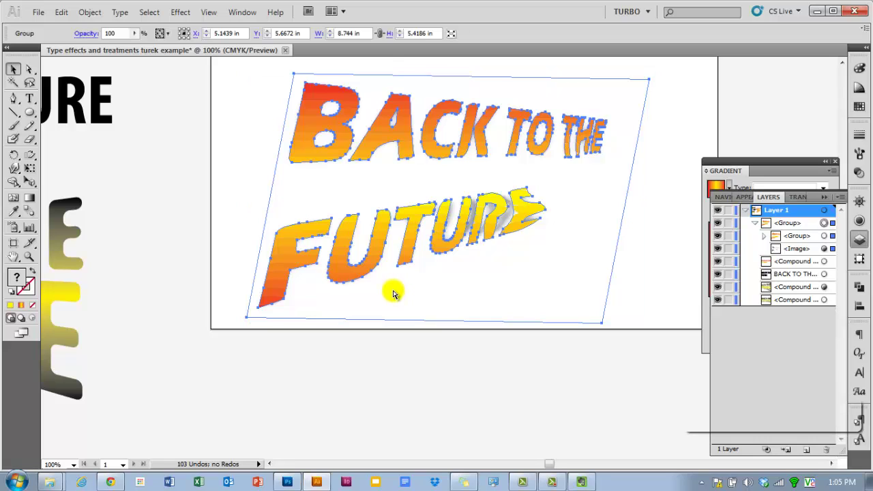
pyautogui.hotkey('ctrl', 'shift', 'b')
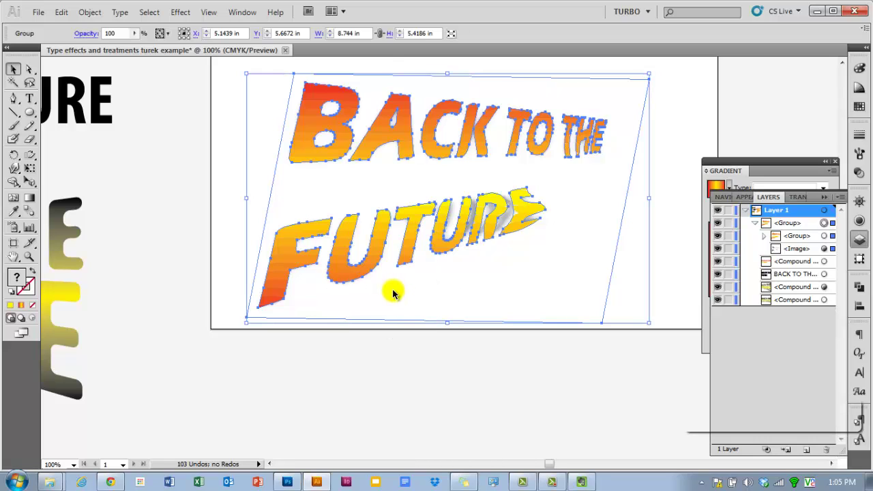
pyautogui.hotkey('ctrl', 'c')
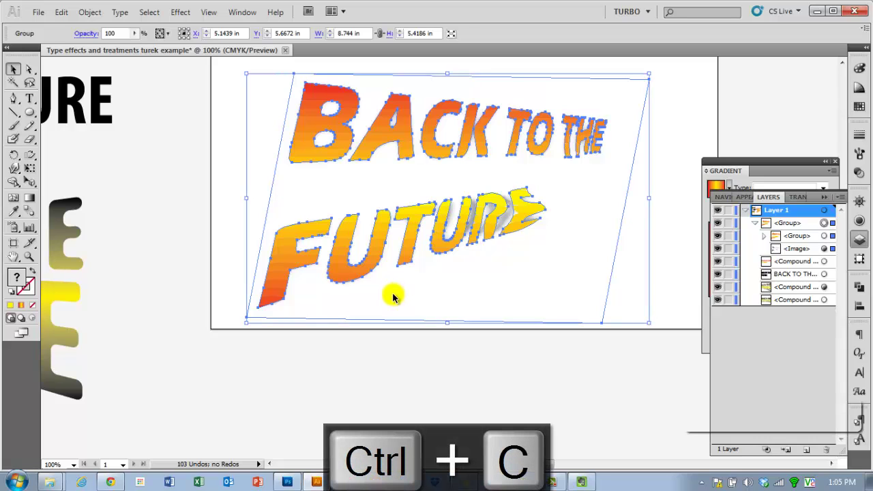
# Switch to Photoshop with back-to-the-future-delorean.jpg, maximize the window, and fit the image to the screen
pyautogui.click(290, 482)
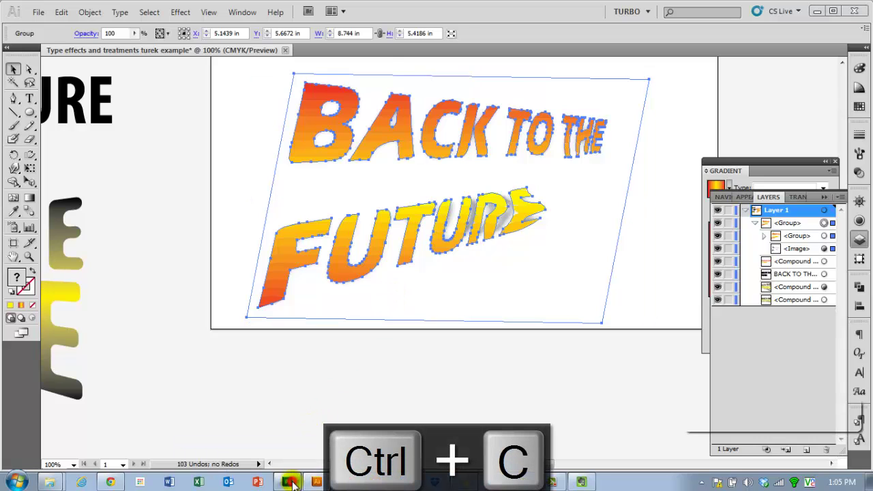
pyautogui.click(298, 441)
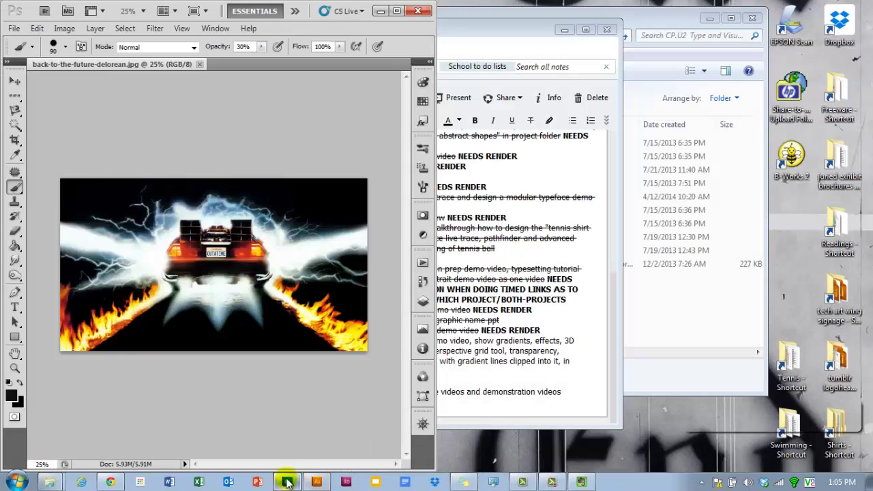
pyautogui.click(396, 12)
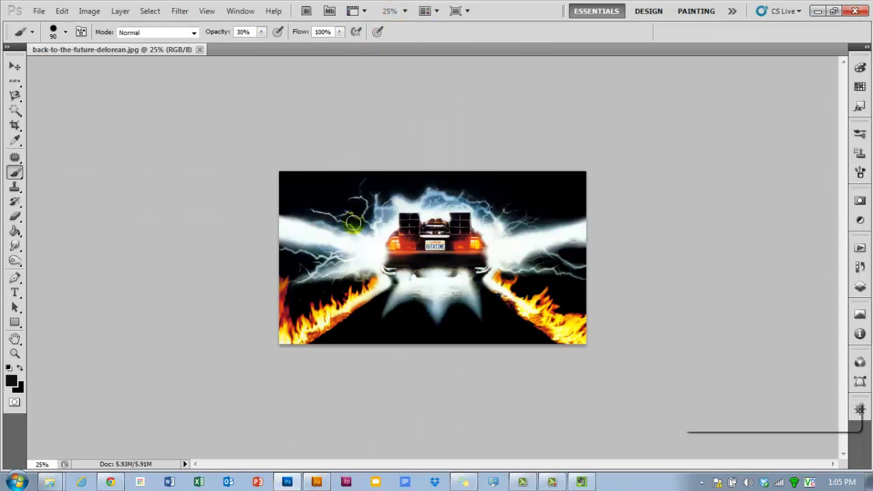
pyautogui.hotkey('ctrl', '0')
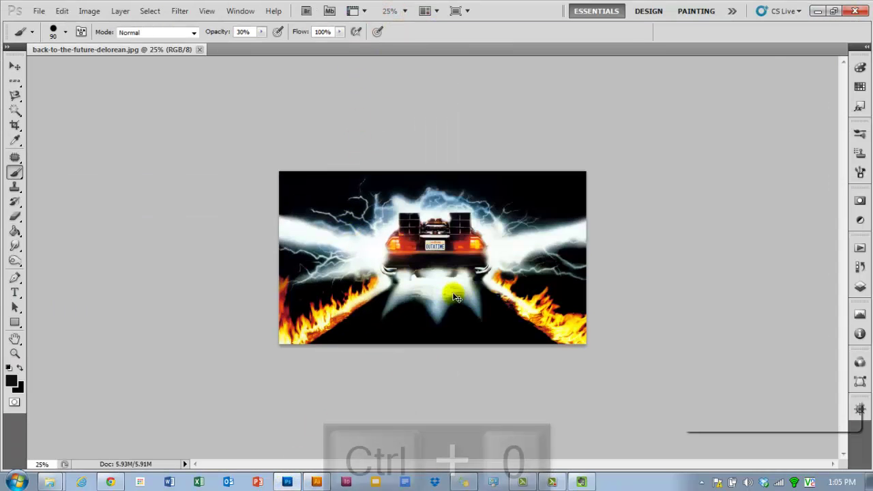
# Paste the lettering as pixels and scale it to about 148% width and 159% height in the image's upper-left corner
pyautogui.hotkey('ctrl', 'v')
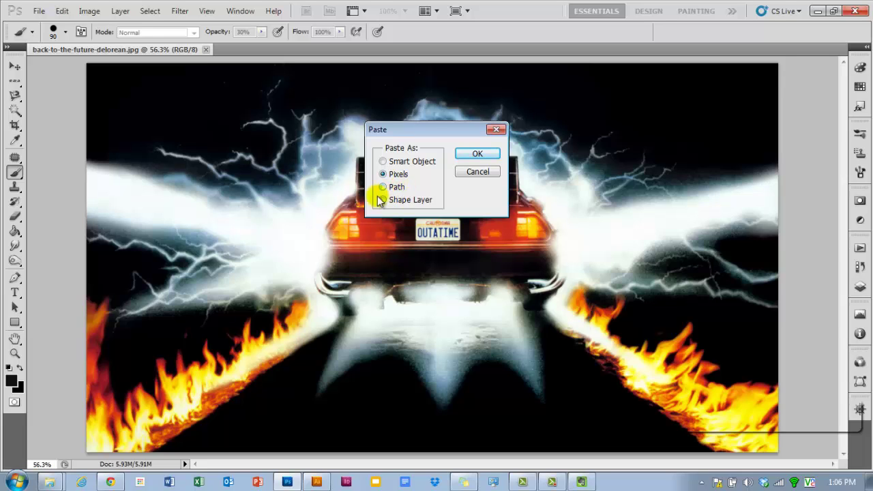
pyautogui.click(476, 154)
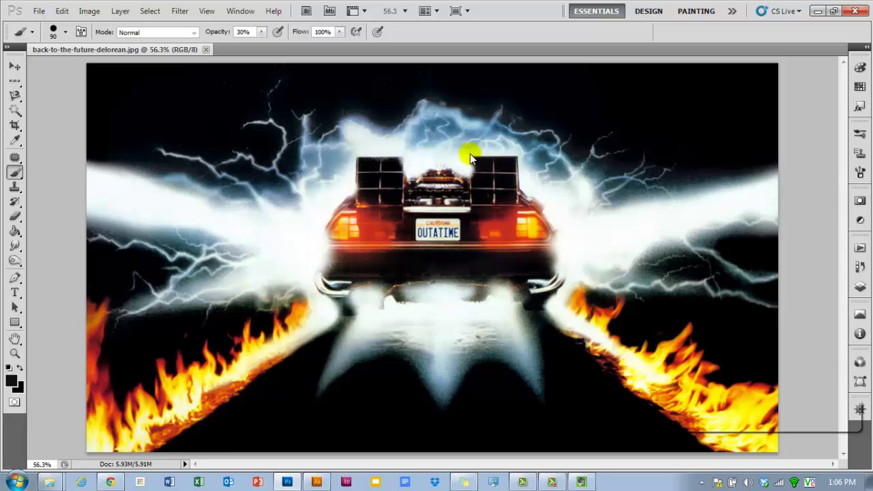
pyautogui.hotkey('ctrl', 'v')
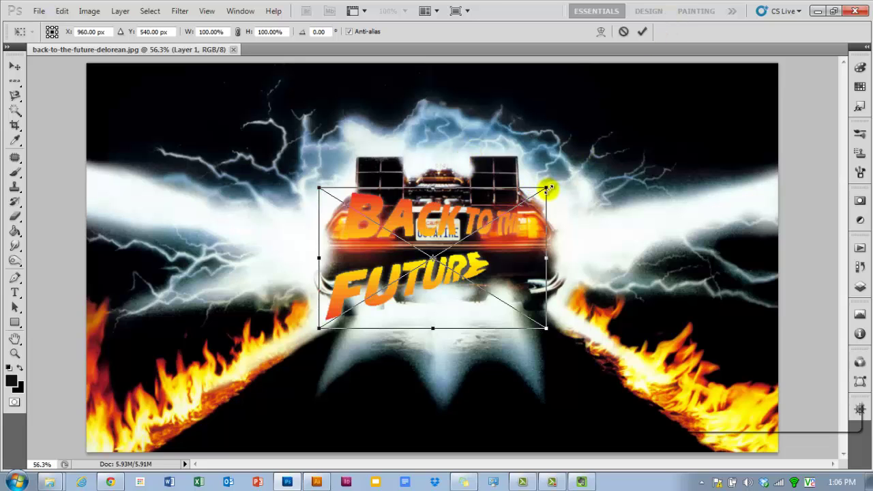
pyautogui.moveTo(545, 189); pyautogui.dragTo(422, 114)
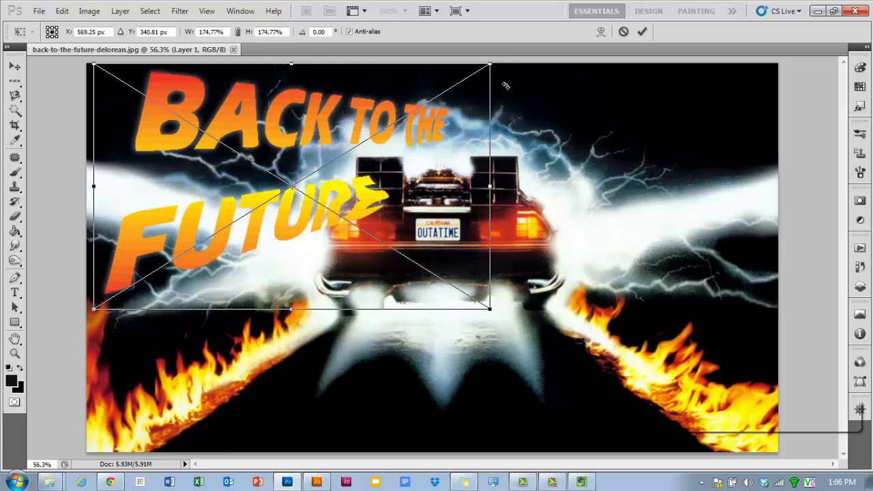
pyautogui.moveTo(496, 66); pyautogui.dragTo(435, 90)
pyautogui.moveTo(321, 146); pyautogui.dragTo(320, 133)
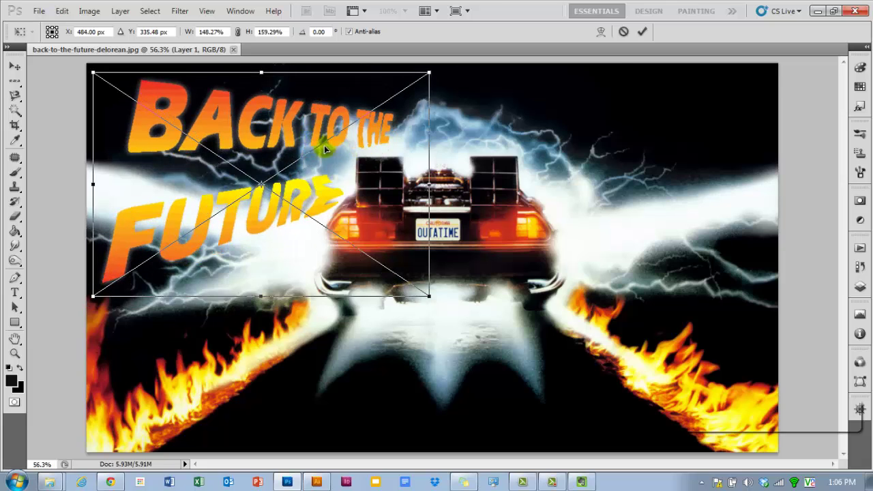
pyautogui.click(645, 32)
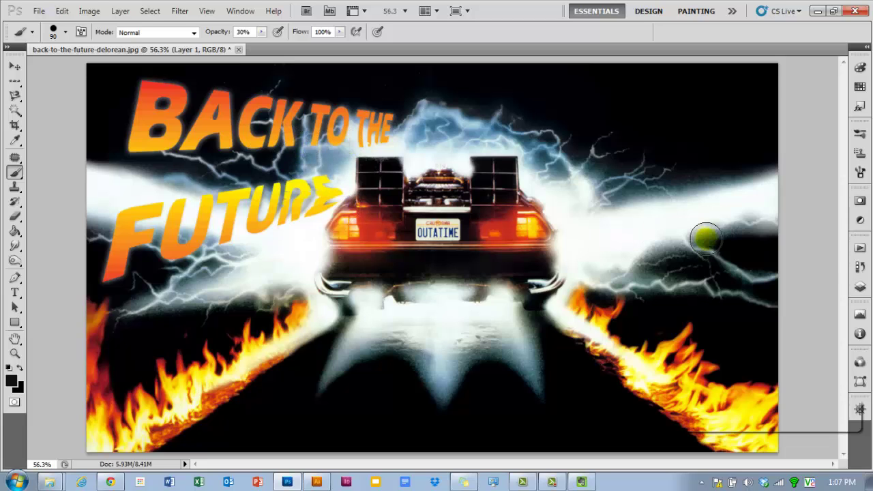
# Open the layer list of the DeLorean image
pyautogui.click(861, 286)
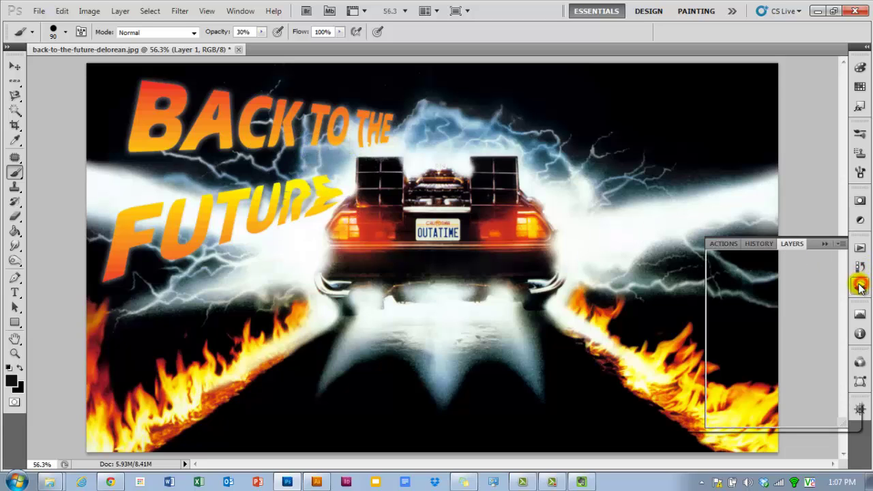